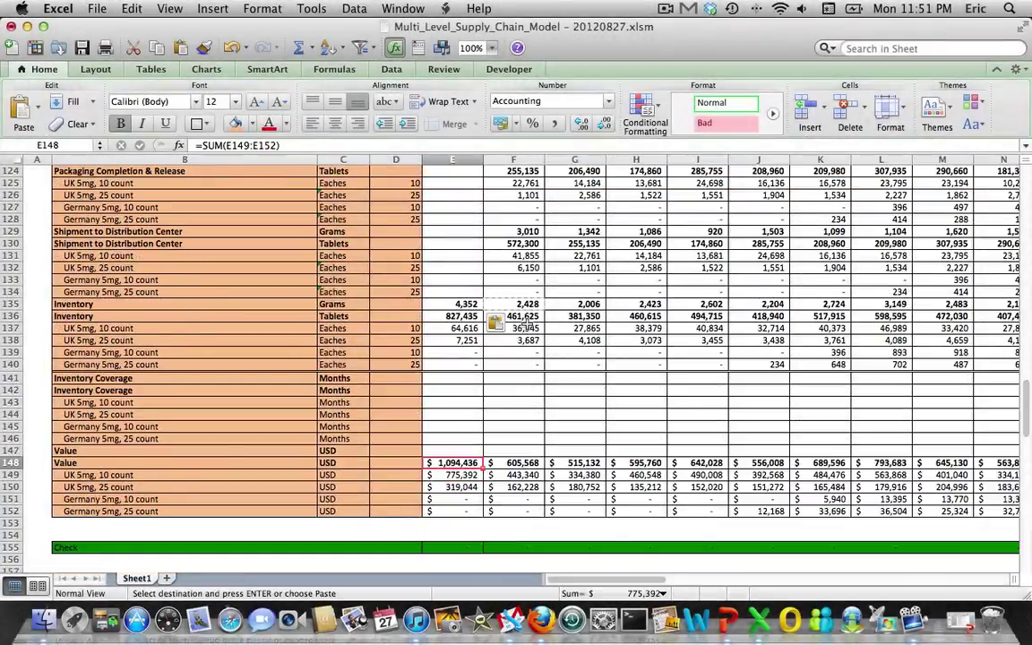
- Start a POC formula in E143, the Dec-12 coverage of UK 5mg, 10 count, with its packaging inventory E137 as the first argument
key(Up)
key(Up)
key(Up)
key(Up)
key(Up)
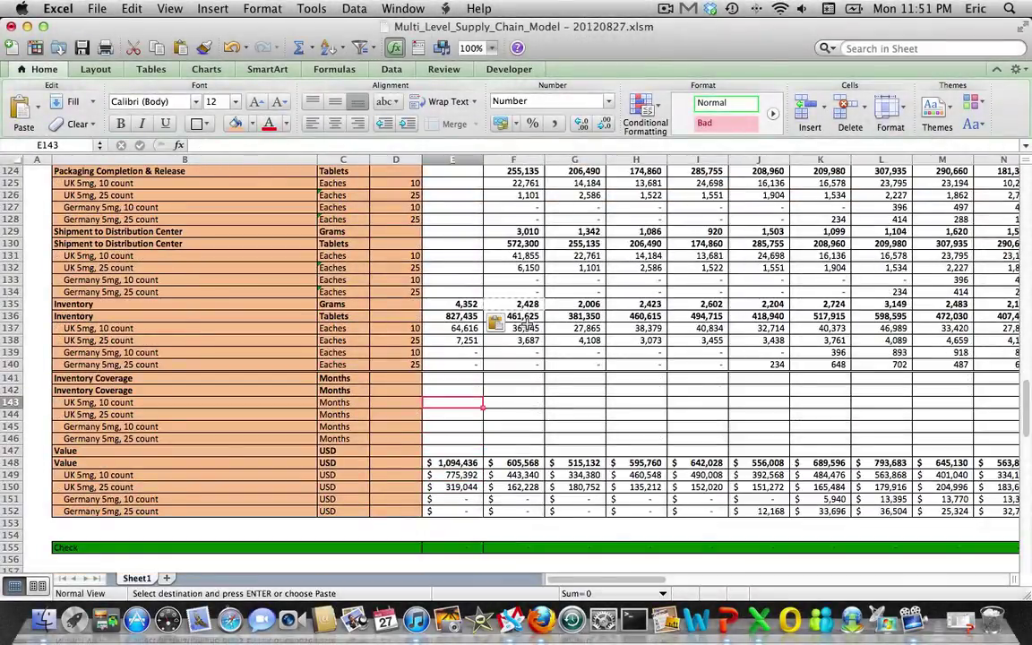
text(=poc()
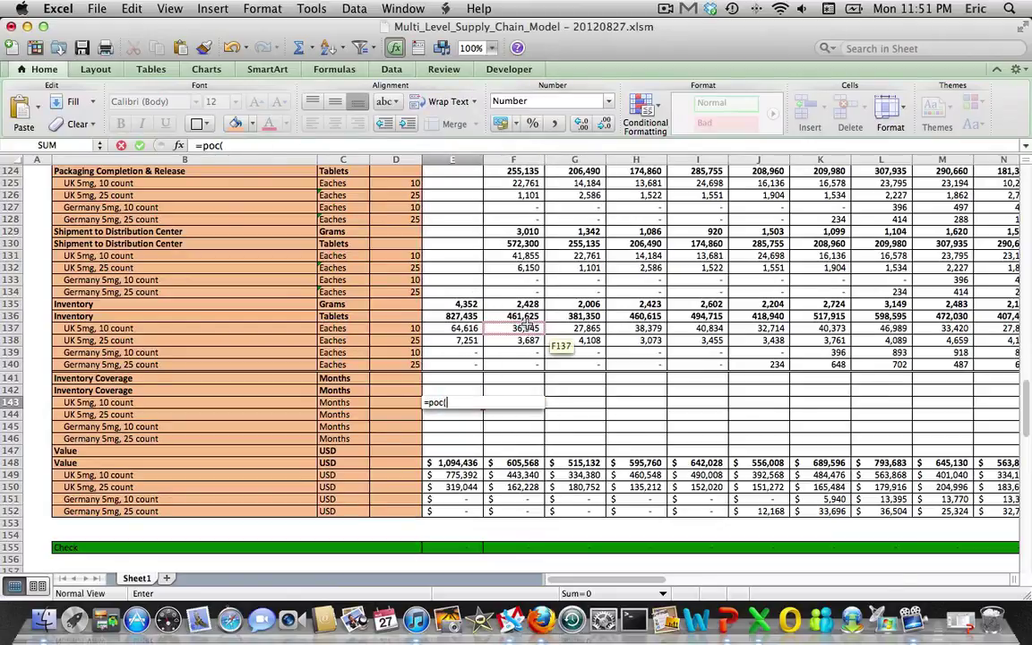
key(Up)
key(Up)
key(Up)
key(Up)
key(Up)
key(Up)
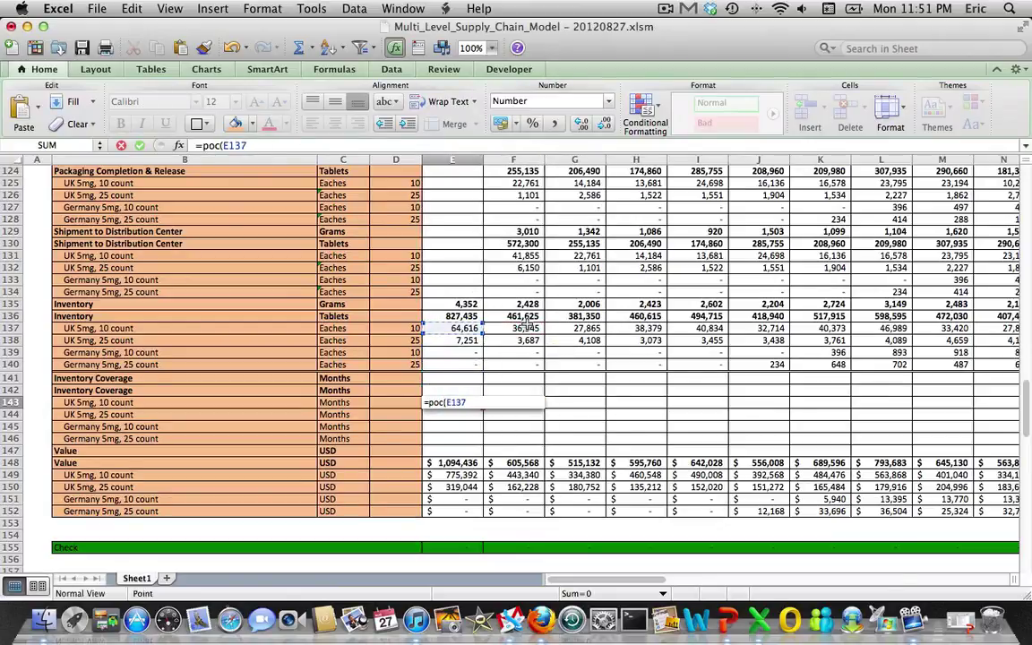
- Add the Dec-12 inventory of 5mg, 10 count from Finished Goods - UK (E45) to E137 in the formula's first argument
text(+)
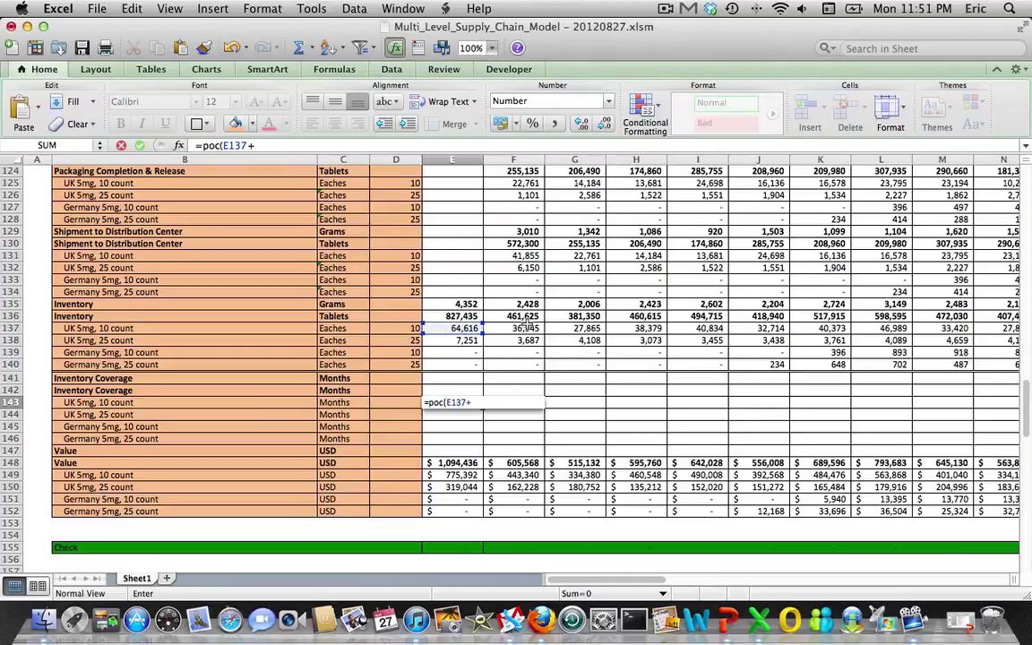
key(Up)
key(Up)
key(Up)
key(Up)
key(Up)
key(Up)
key(Up)
key(Up)
key(Up)
key(Up)
key(Up)
key(Up)
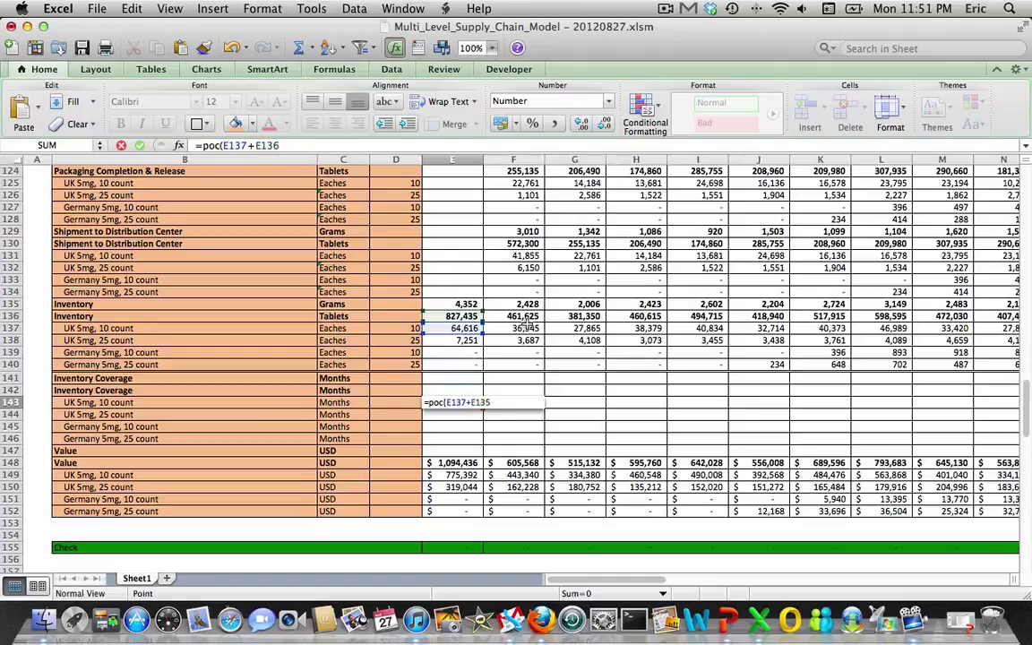
key(Up)
key(Up)
key(Up)
key(Up)
key(Up)
key(Up)
key(Up)
key(Up)
key(Up)
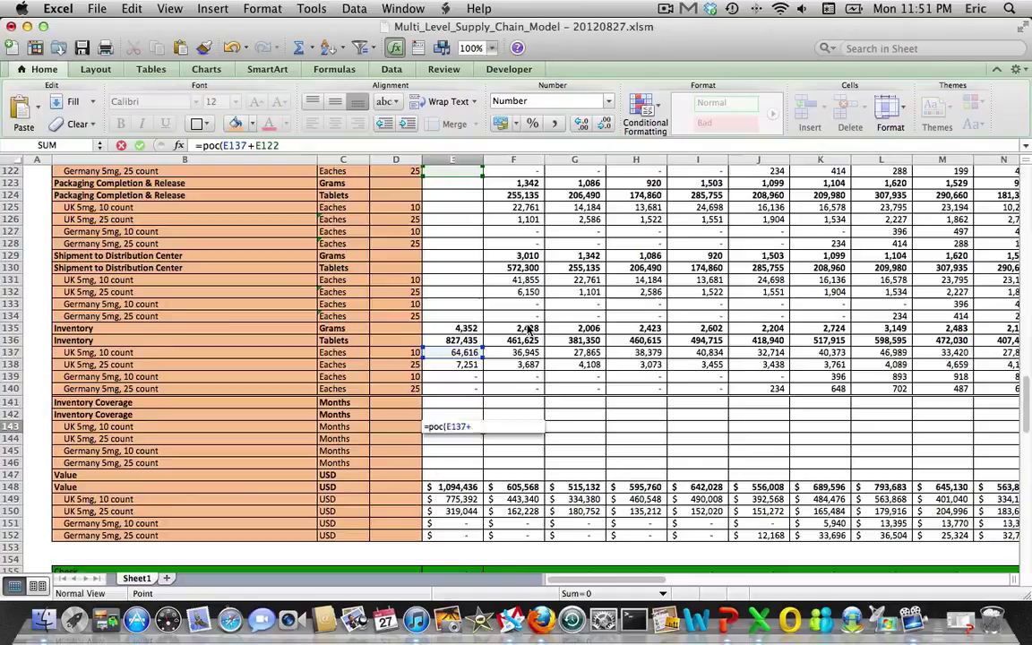
key(Up)
key(Up)
key(Up)
key(Up)
key(Up)
key(Up)
key(Up)
key(Up)
key(Up)
key(Up)
key(Up)
key(Up)
key(Up)
key(Up)
key(Up)
key(Up)
key(Up)
key(Up)
key(Up)
key(Up)
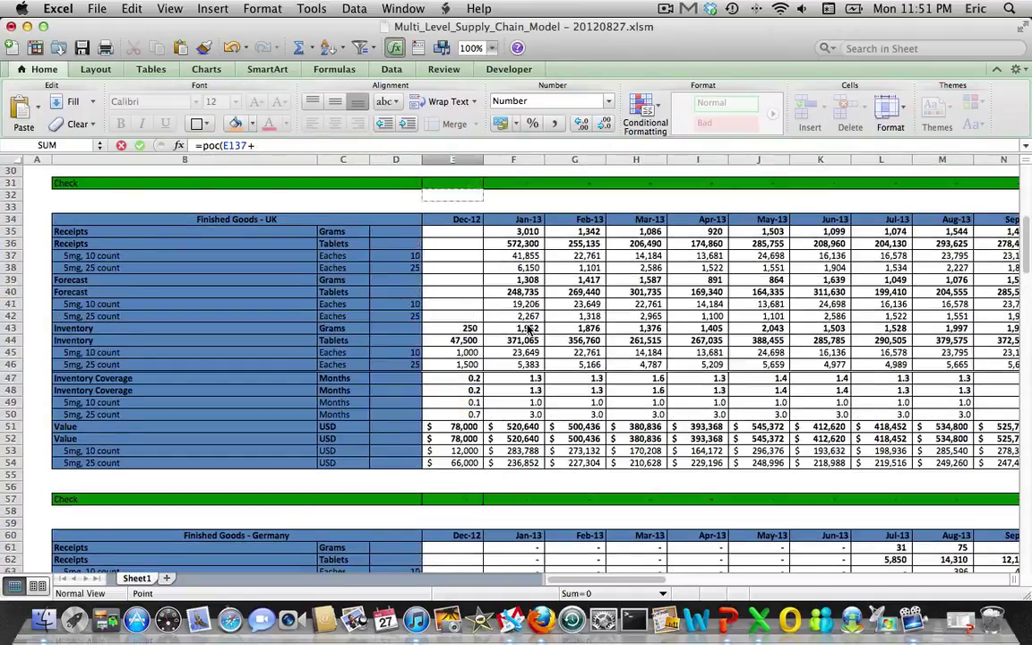
key(Down)
key(Down)
key(Down)
key(Down)
key(Down)
key(Down)
key(Down)
key(Down)
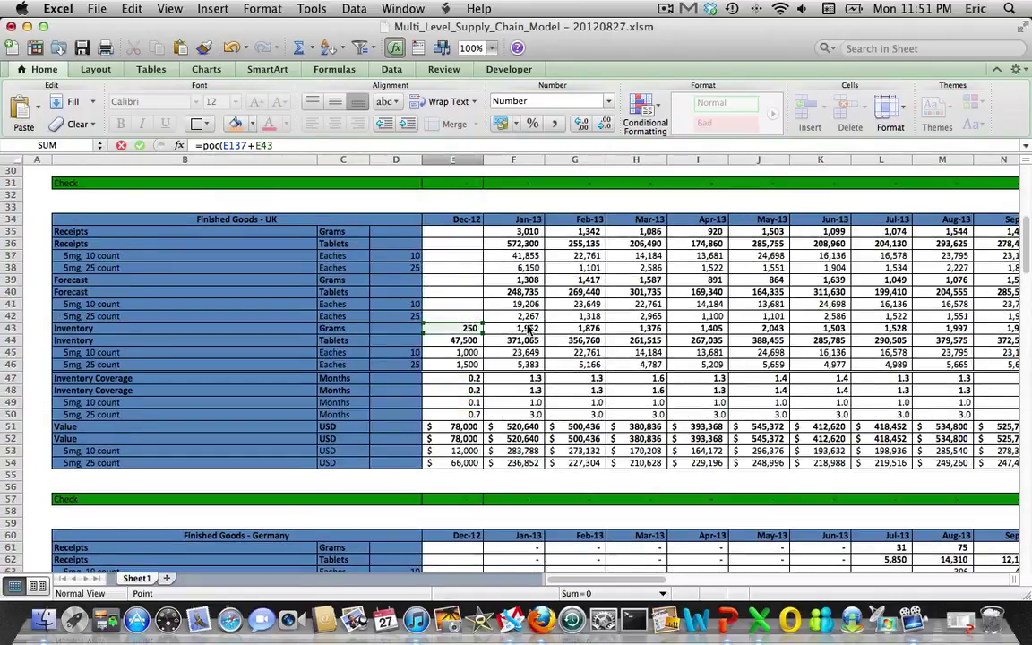
key(Down)
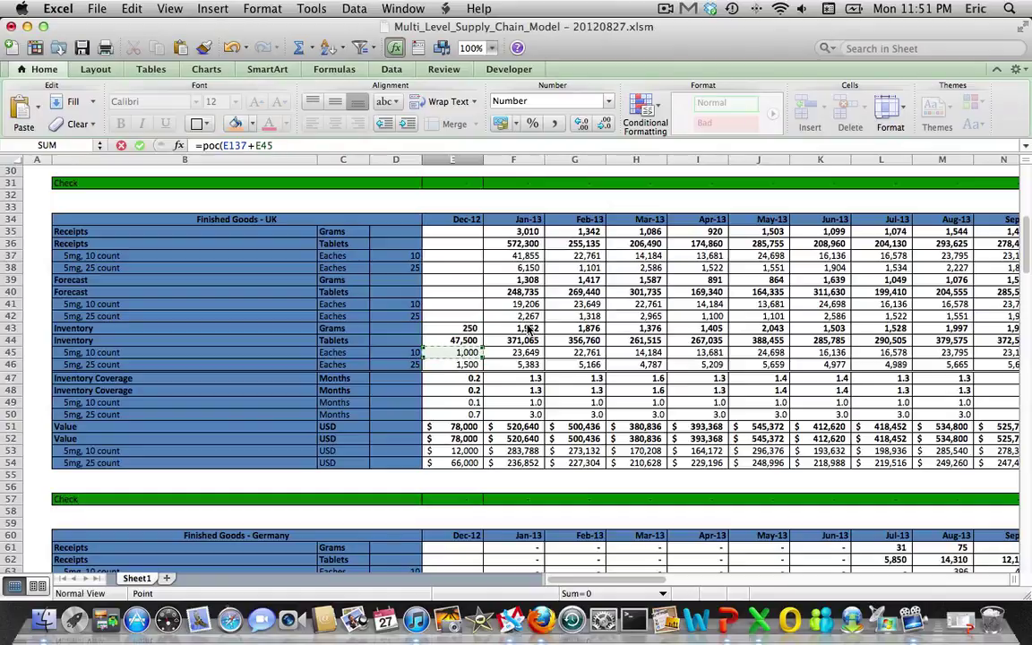
- Use the twelve months of UK 5mg, 10 count forecast, F41:Q41, as the formula's second argument
text(,)
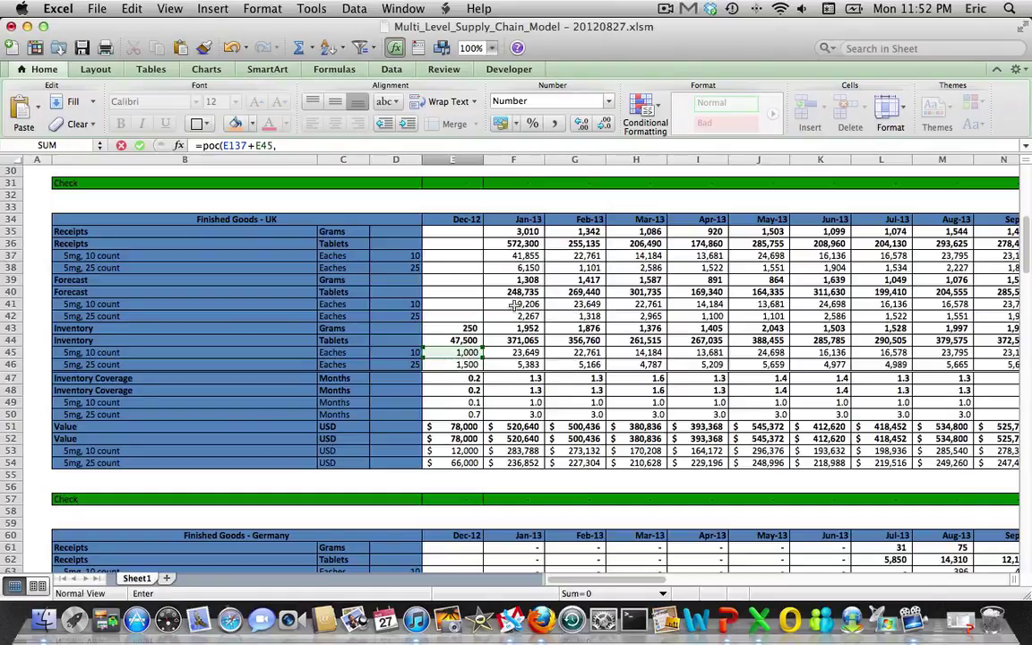
click(514, 305)
key(shift+Right)
key(shift+Right)
key(shift+Right)
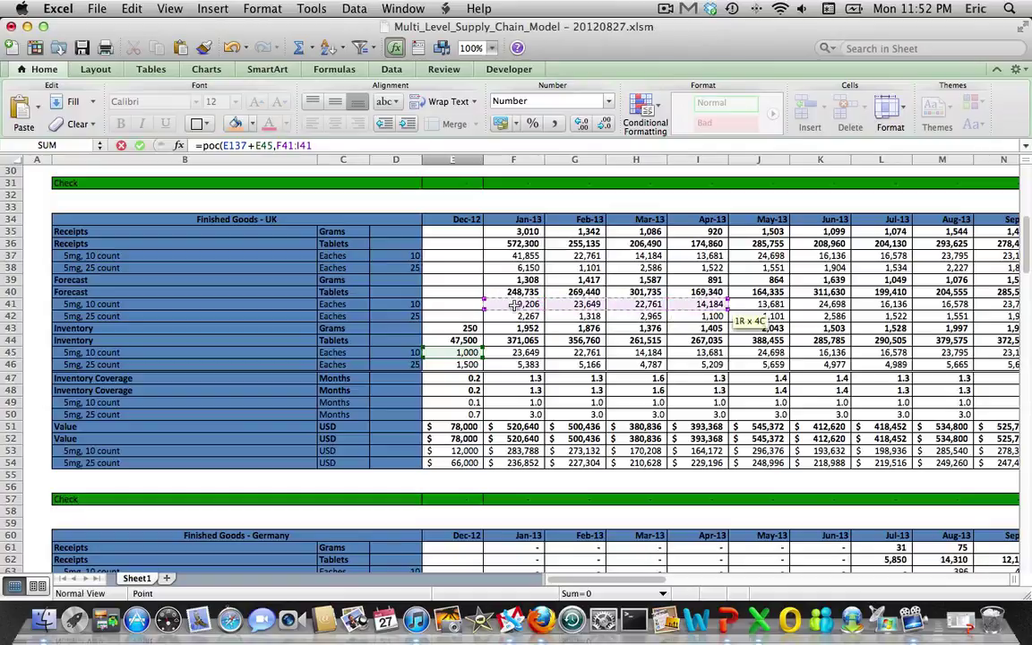
key(shift+Right)
key(shift+Right)
key(shift+Right)
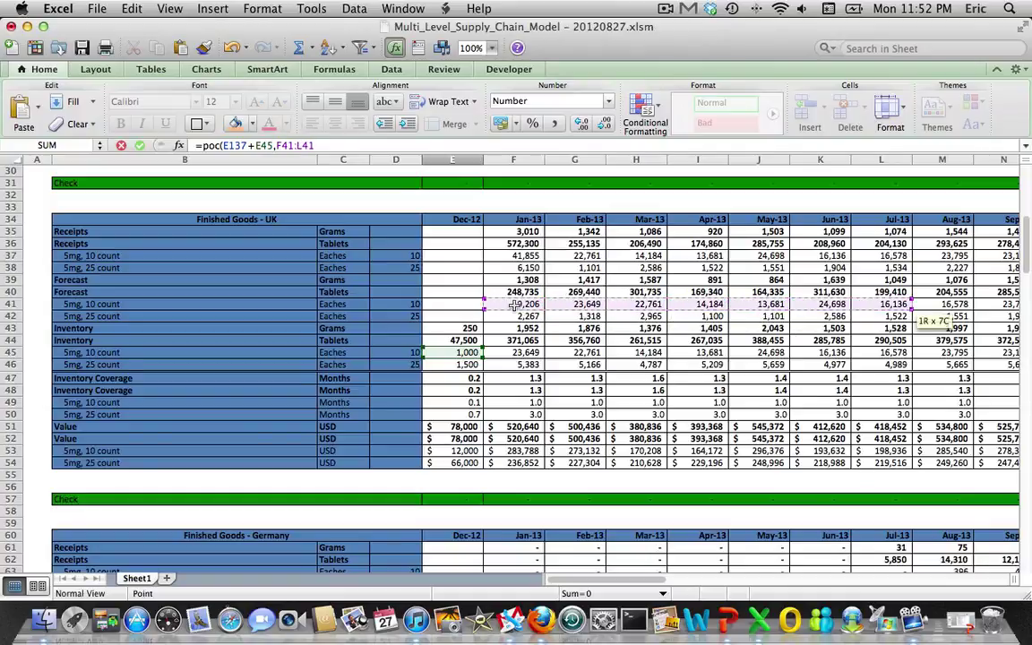
key(shift+Right)
key(shift+Right)
key(shift+Right)
key(shift+Right)
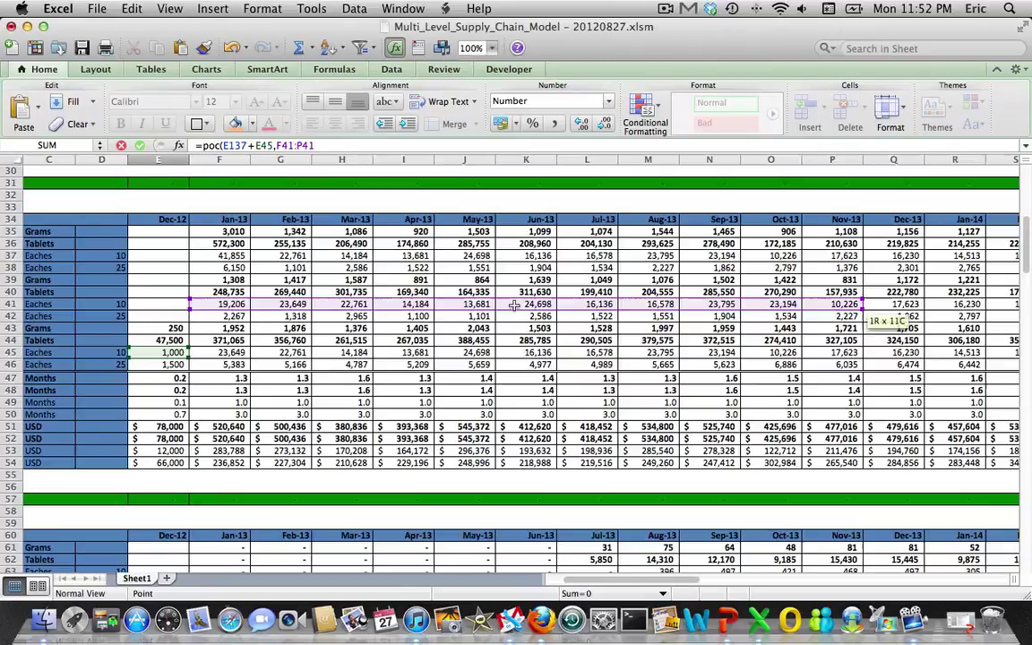
key(shift+Right)
- Close the POC function, subtract the UK finished goods 10 count coverage E49, and enter the formula
text()-)
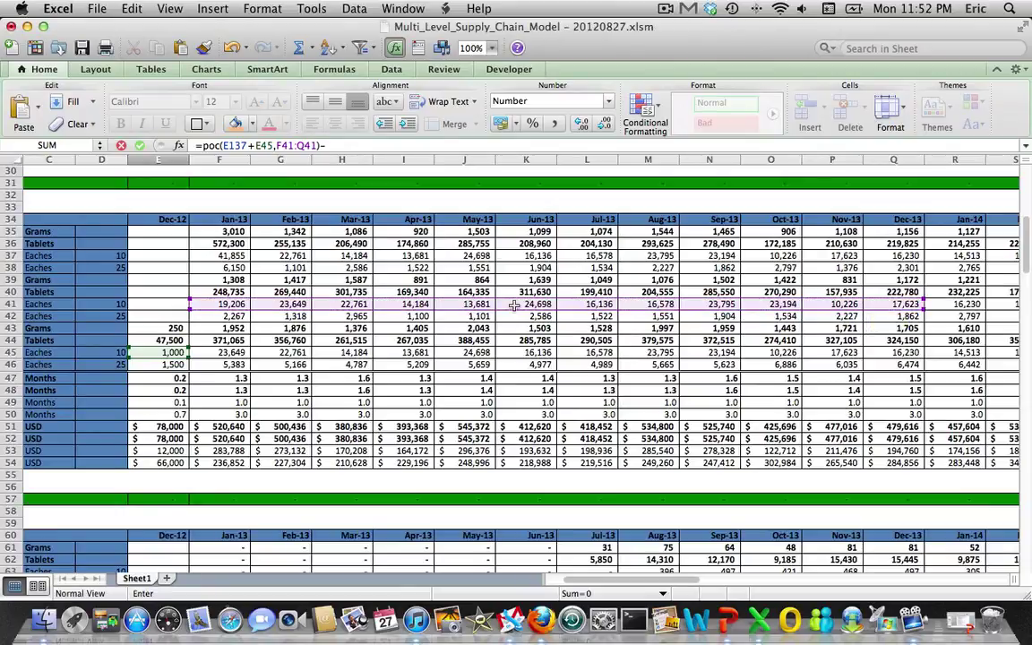
click(168, 404)
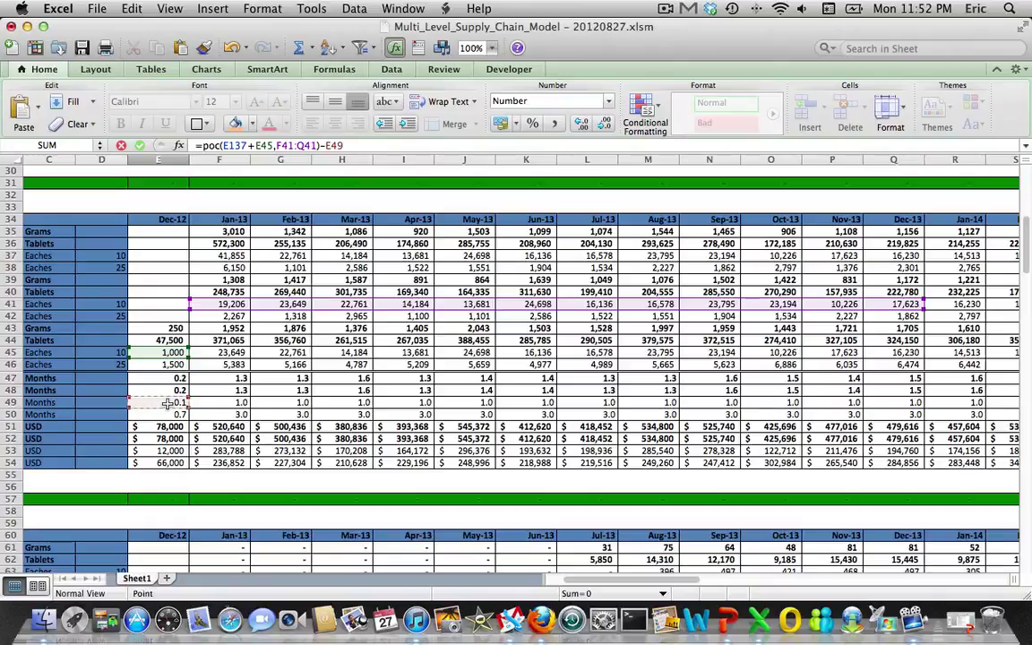
key(Return)
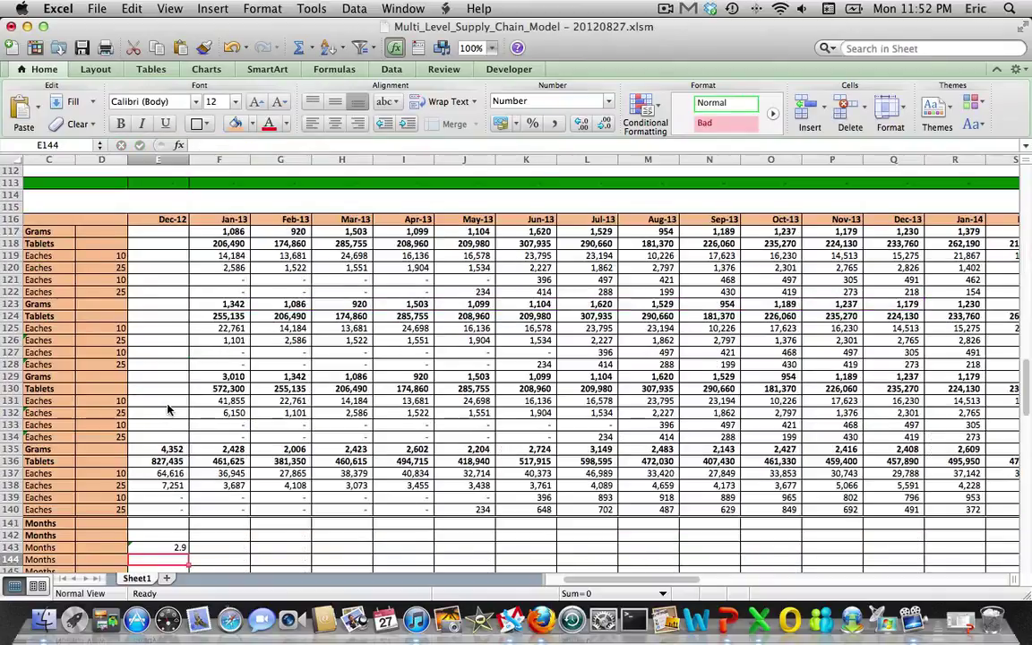
- Start a POC formula in E144 for UK 5mg, 25 count coverage, with its packaging inventory E138 as the first argument
scroll(168, 409, down, 1)
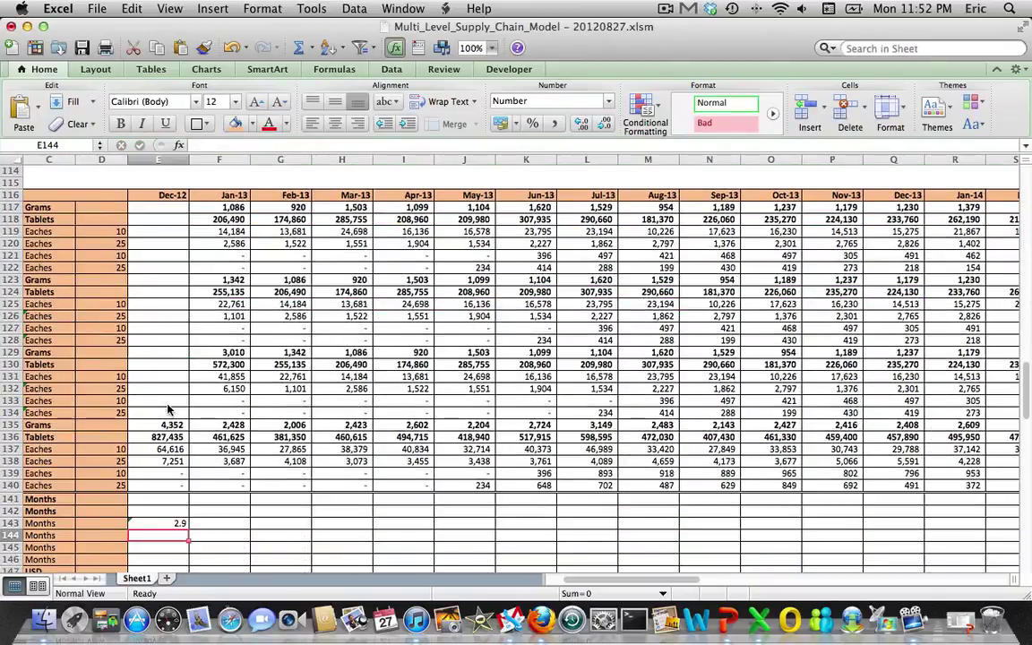
text(=po)
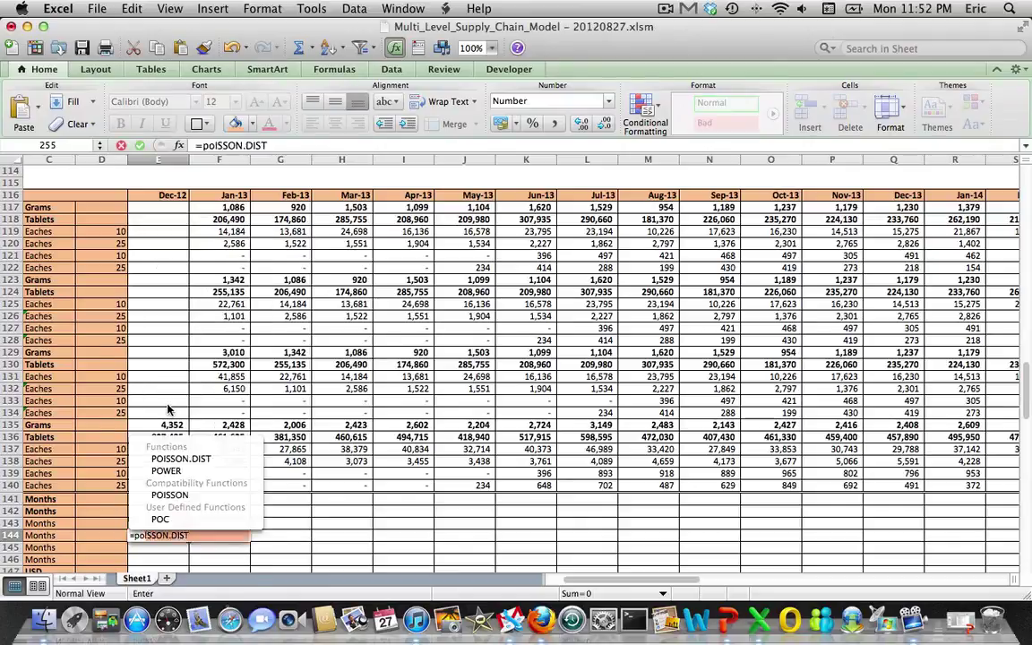
text(c()
key(Up)
key(Up)
key(Up)
key(Up)
key(Up)
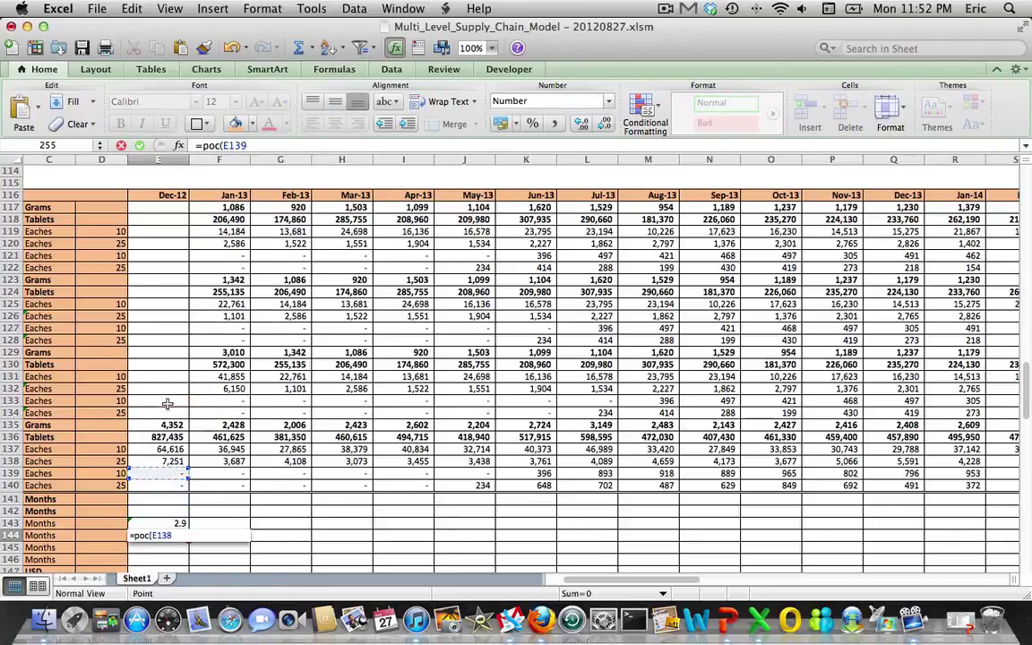
key(Up)
- Add the Dec-12 inventory of 5mg, 25 count from Finished Goods - UK (E46) to E138 in the first argument
text(+)
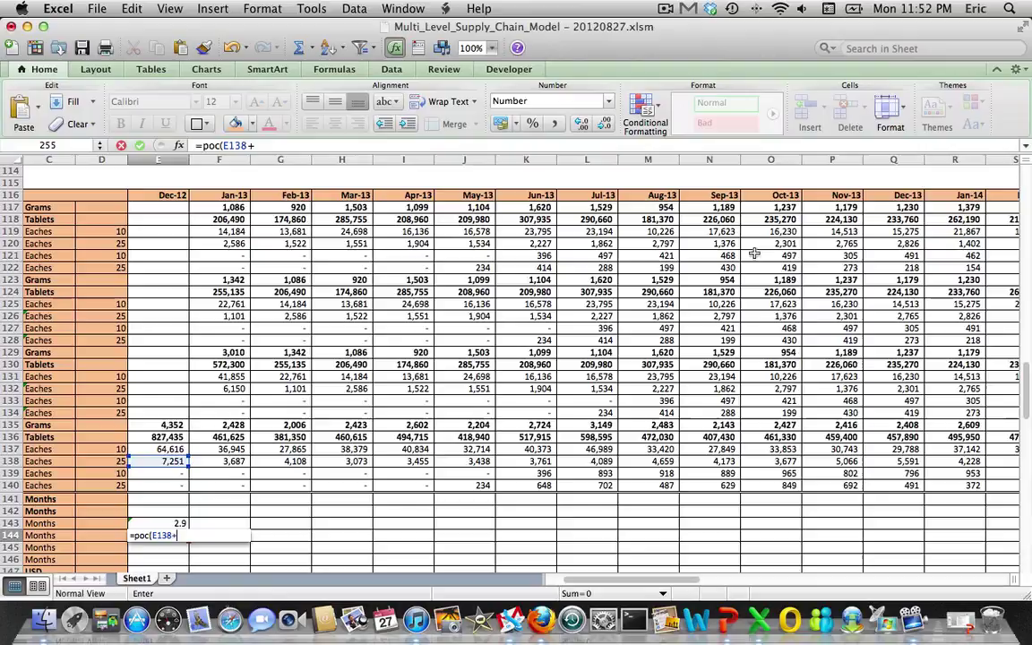
click(1026, 183)
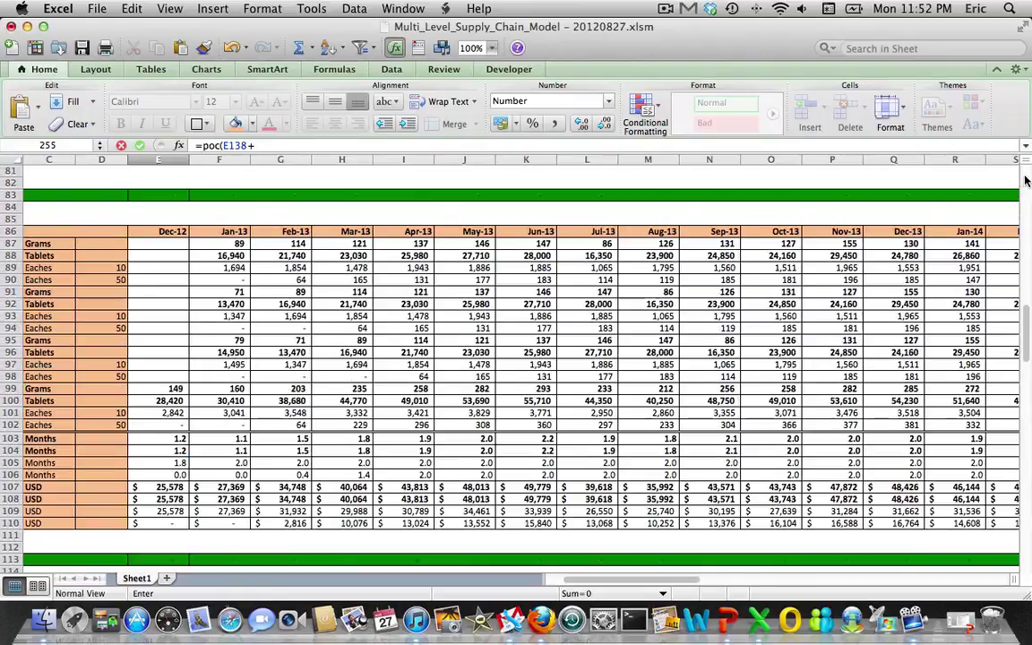
click(1026, 182)
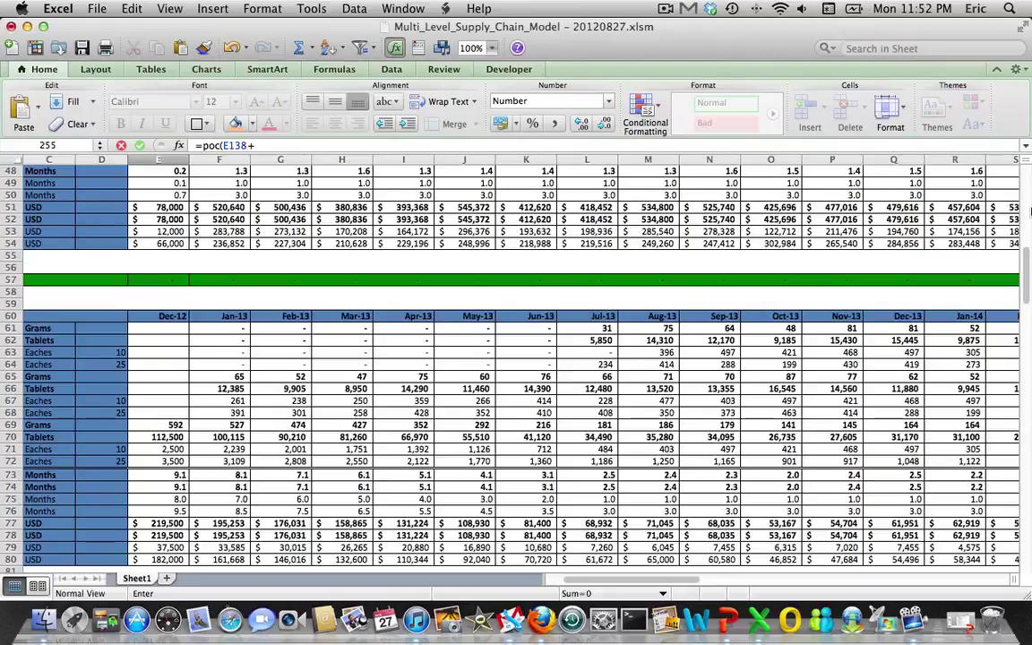
scroll(1027, 264, up, 3)
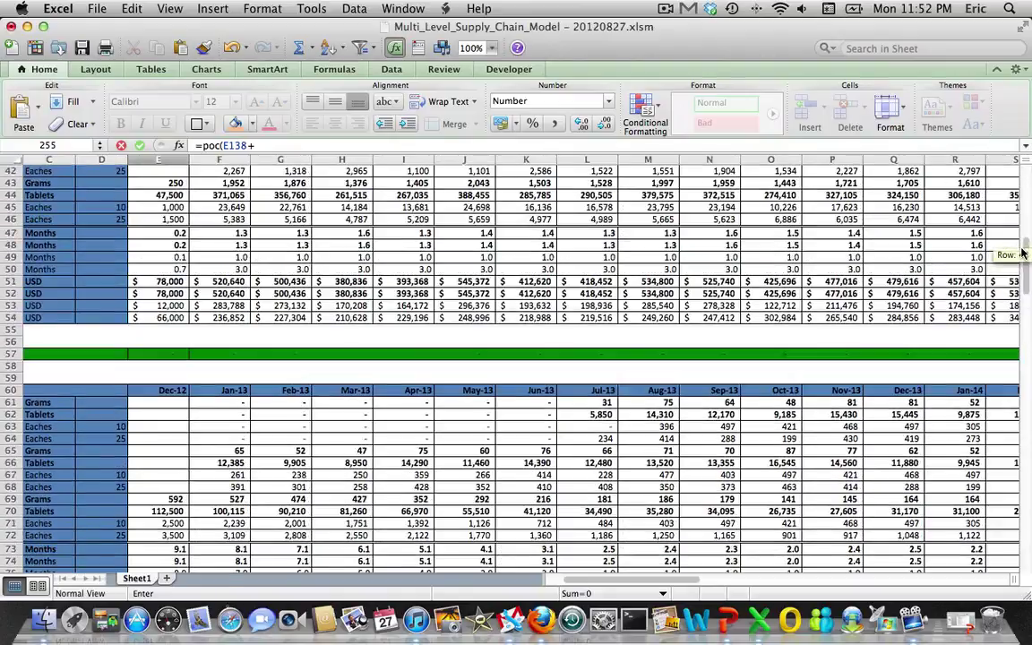
click(165, 220)
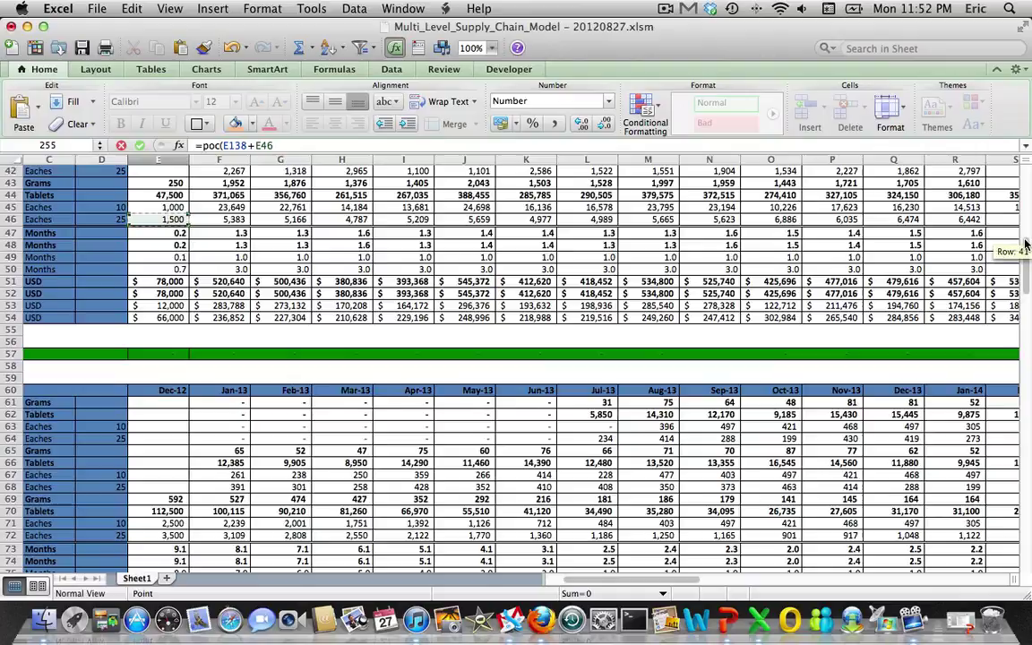
- Use the twelve months of UK 5mg, 25 count forecast, F42:Q42, as the second argument of the formula
scroll(1028, 246, up, 3)
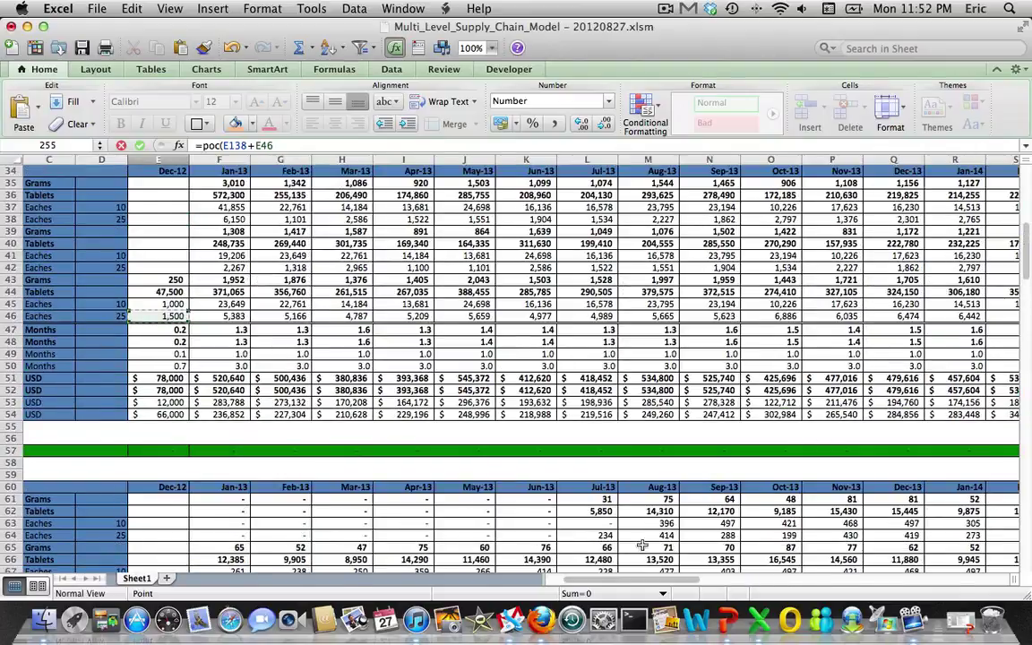
drag(563, 585, 491, 583)
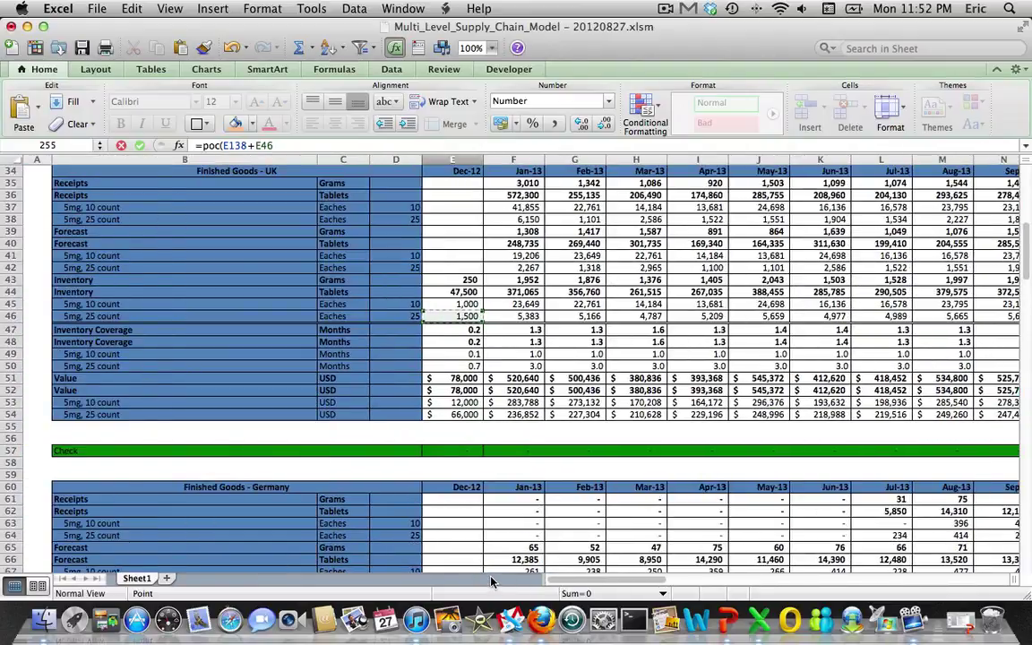
click(295, 145)
click(519, 268)
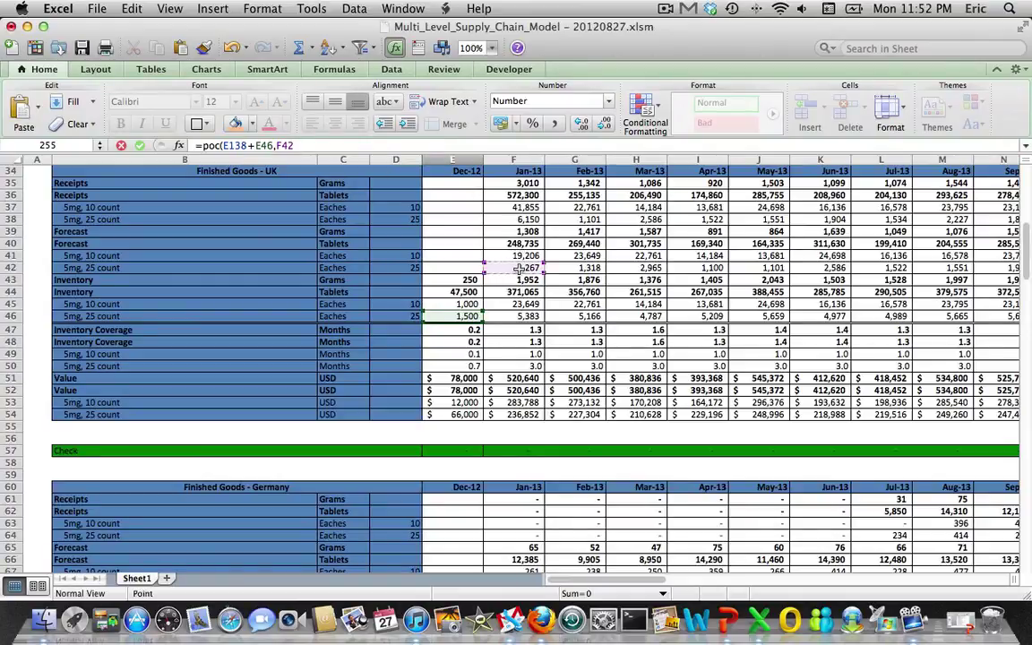
drag(519, 268, 923, 270)
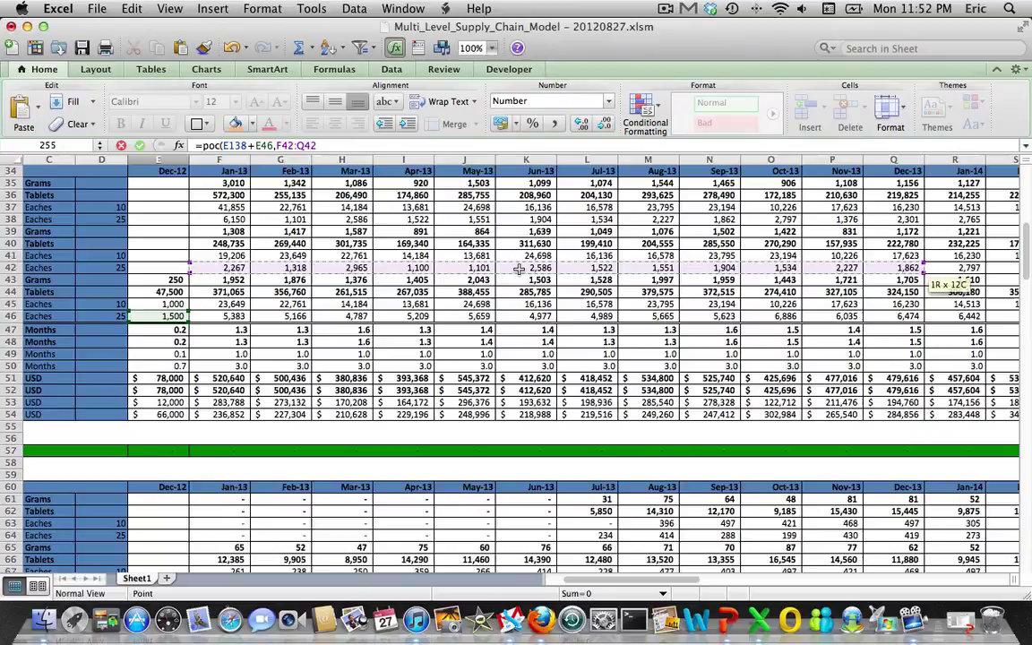
- Close the POC function, subtract the UK finished goods 25 count coverage E50, and enter the formula
text()-)
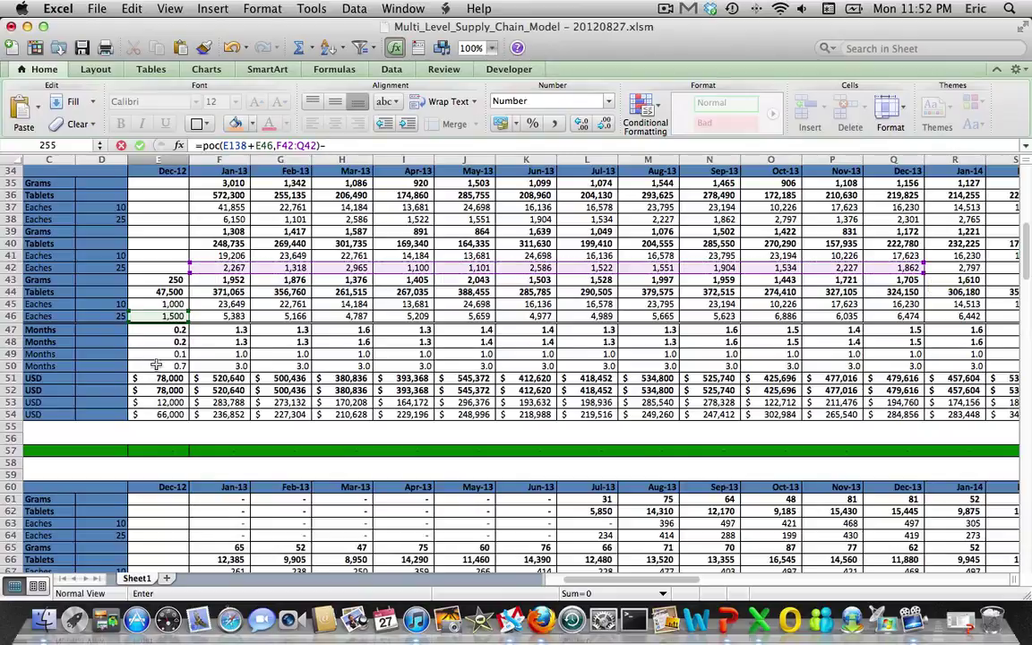
click(157, 367)
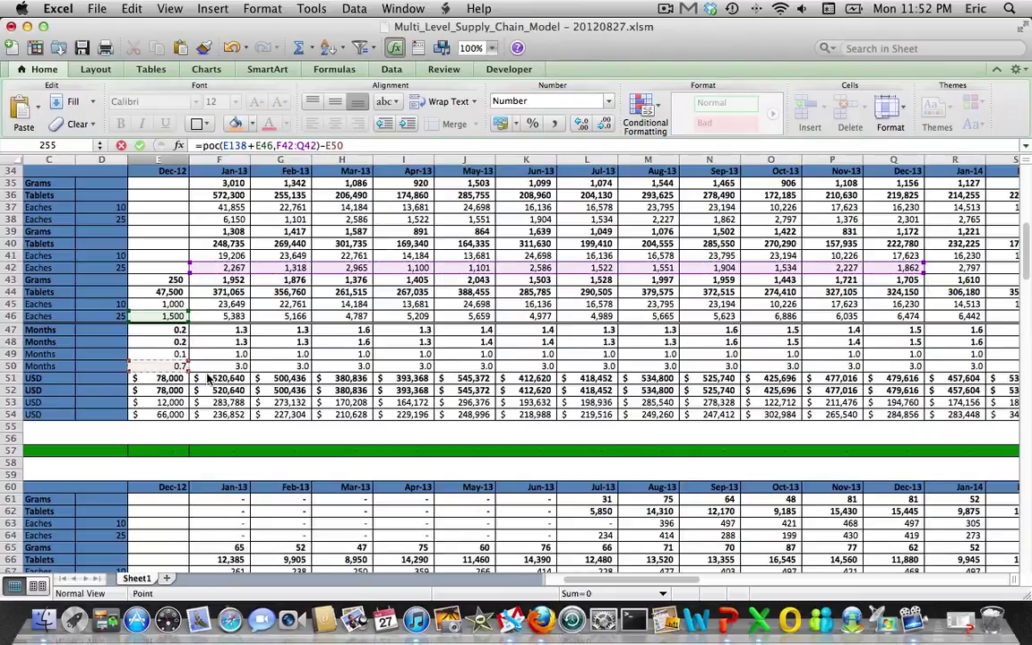
key(Return)
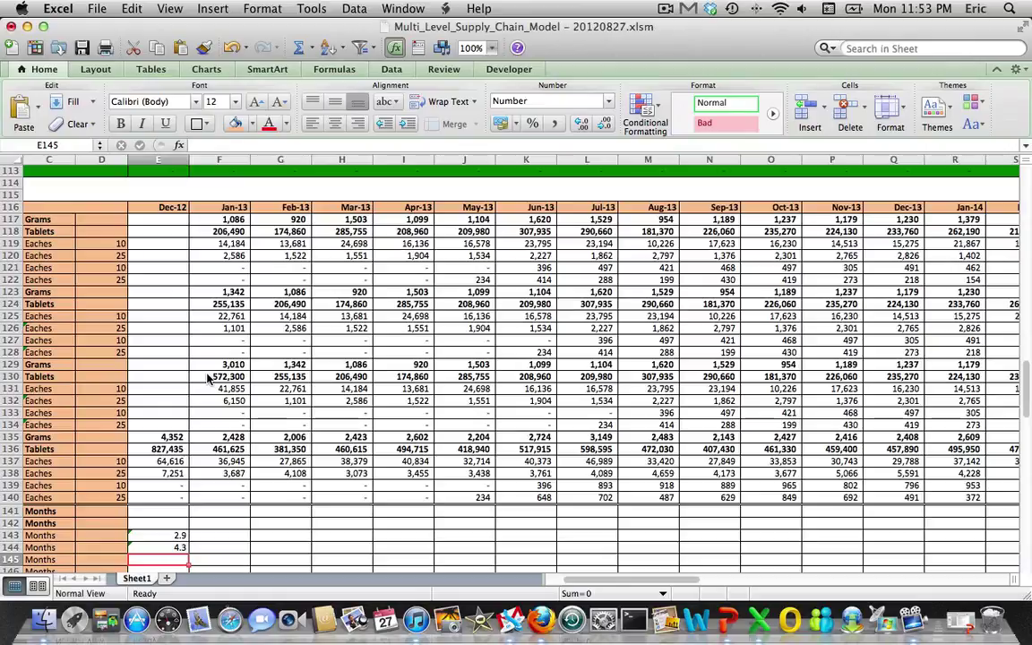
- Fill the two UK coverage formulas in E143:E144 across the monthly columns from Jan-13 onward
key(Up)
key(Up)
key(shift+Down)
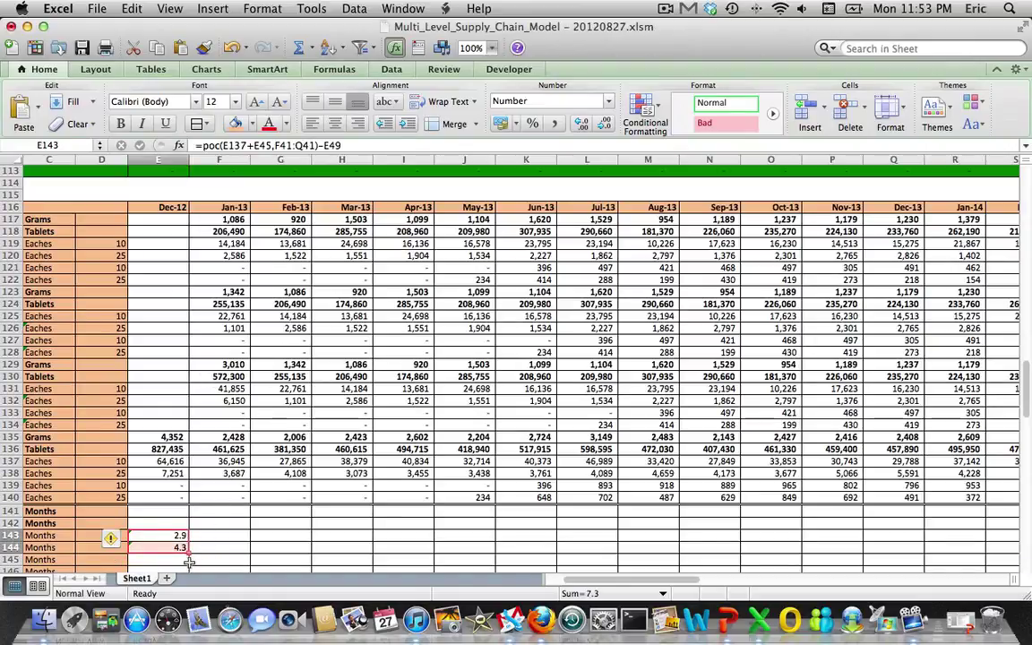
drag(185, 552, 924, 547)
scroll(948, 546, left, 10)
- Start a POC formula in E145 for Germany 5mg, 10 count coverage, using its Dec-12 packaging inventory E139
key(Left)
key(Down)
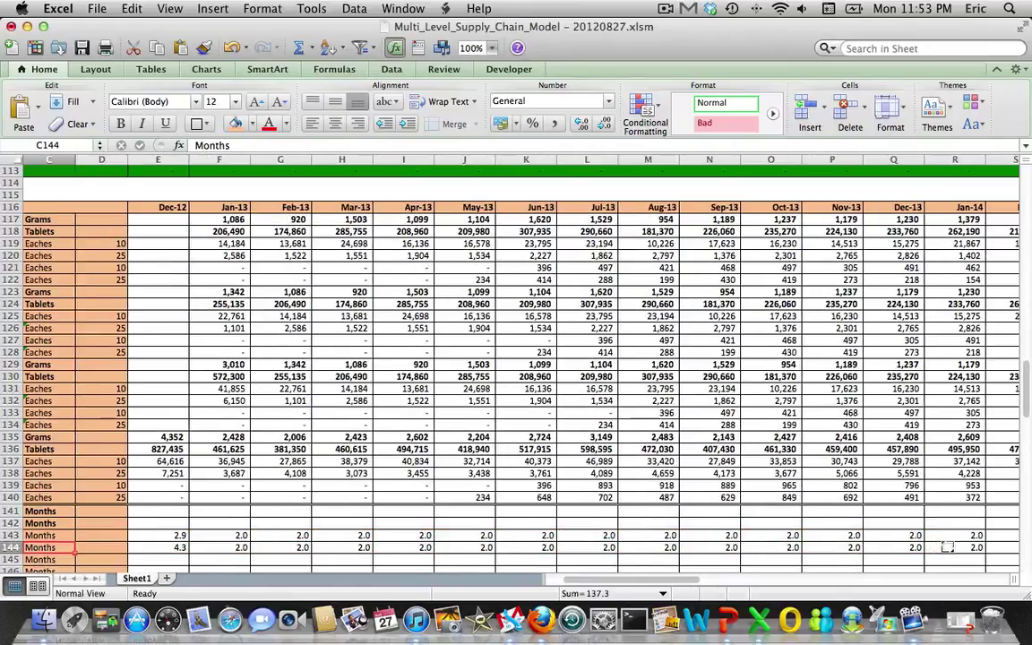
key(Up)
key(Down)
key(Down)
key(Right)
key(Right)
key(Down)
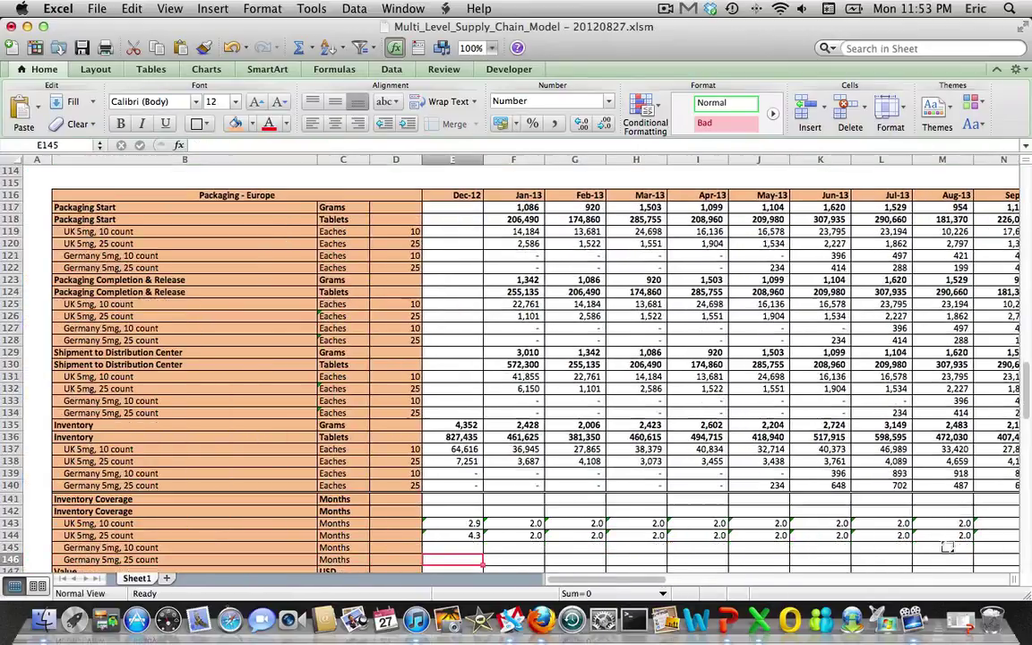
text(=poc()
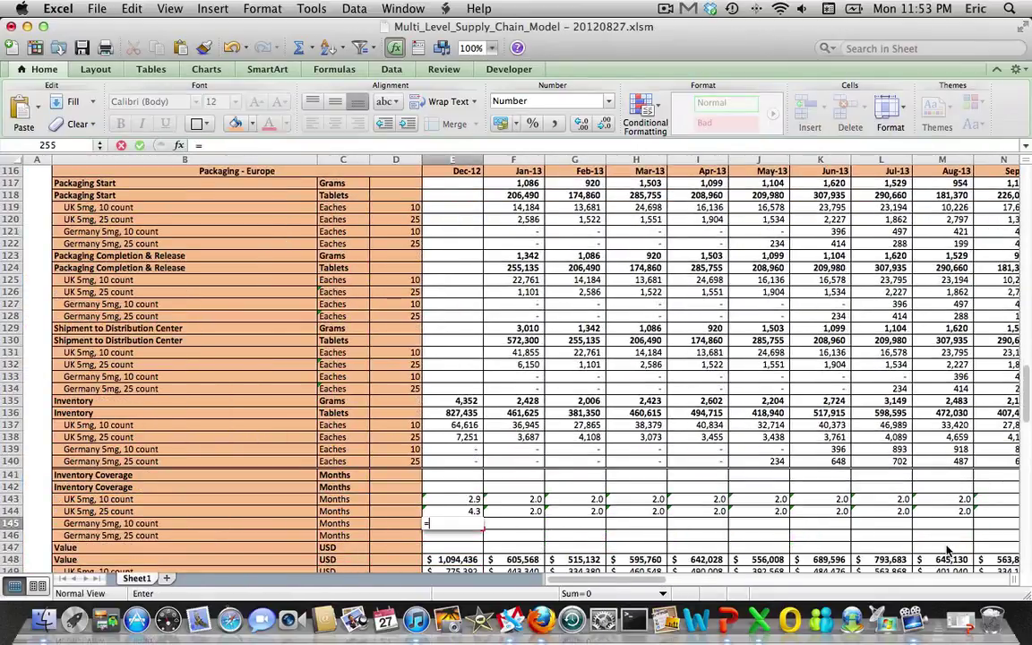
key(Up)
key(Up)
key(Up)
key(Up)
key(Up)
key(Up)
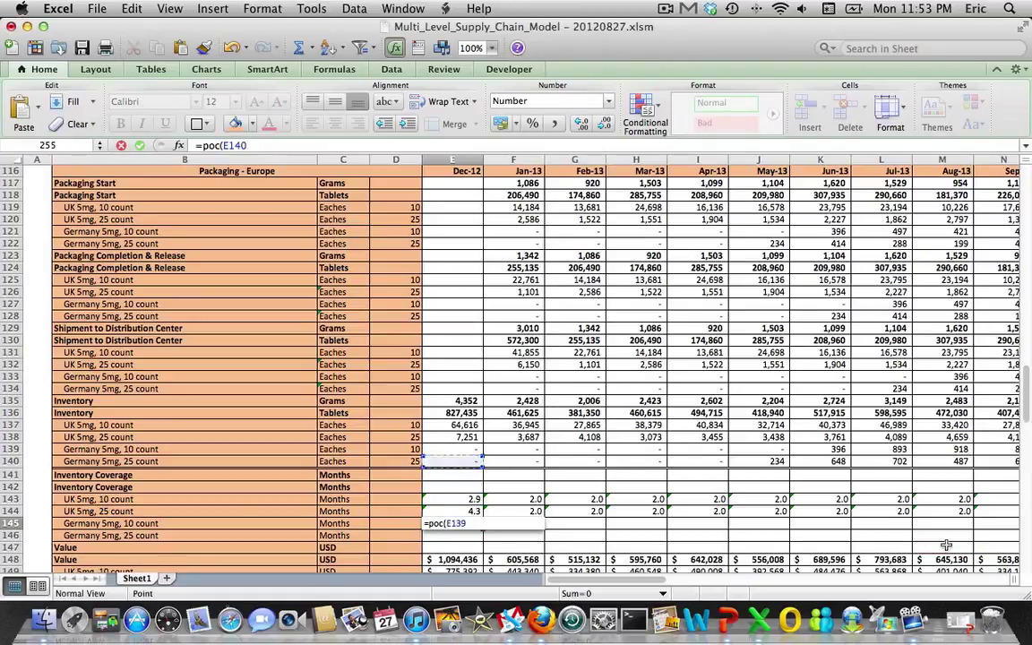
- Add the Dec-12 inventory of 5mg, 10 count from Finished Goods - Germany (E71) to E139 in the first argument
text(+)
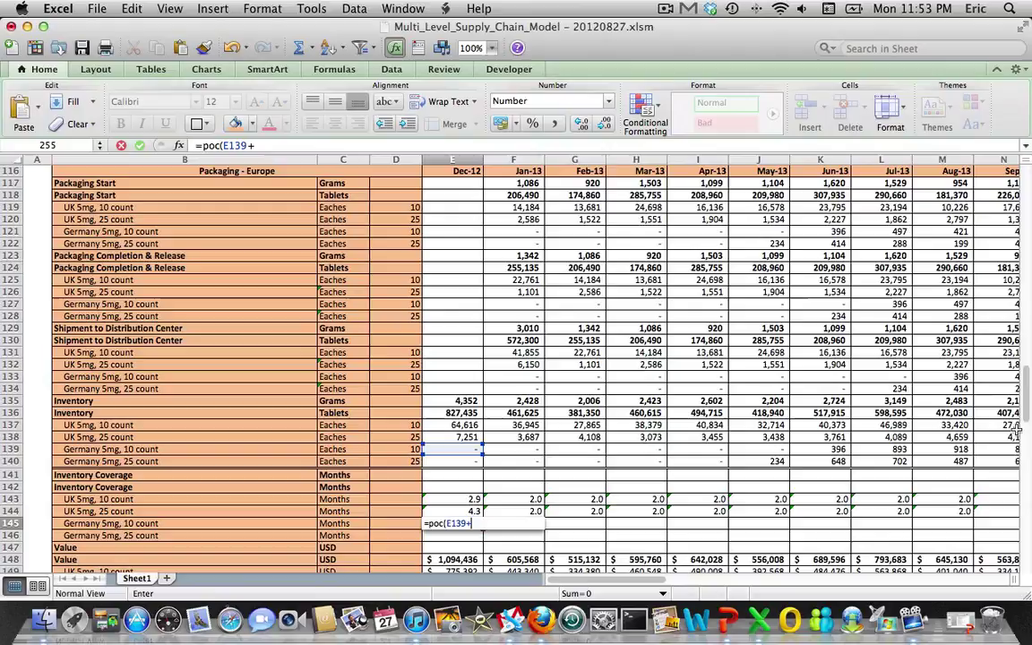
drag(1027, 391, 1015, 301)
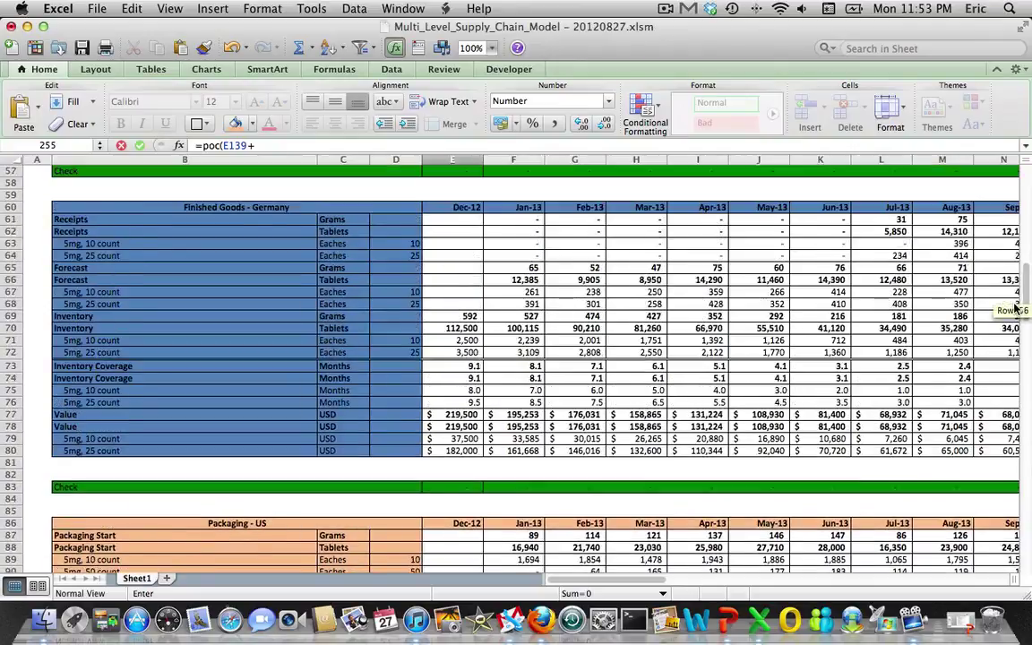
click(459, 352)
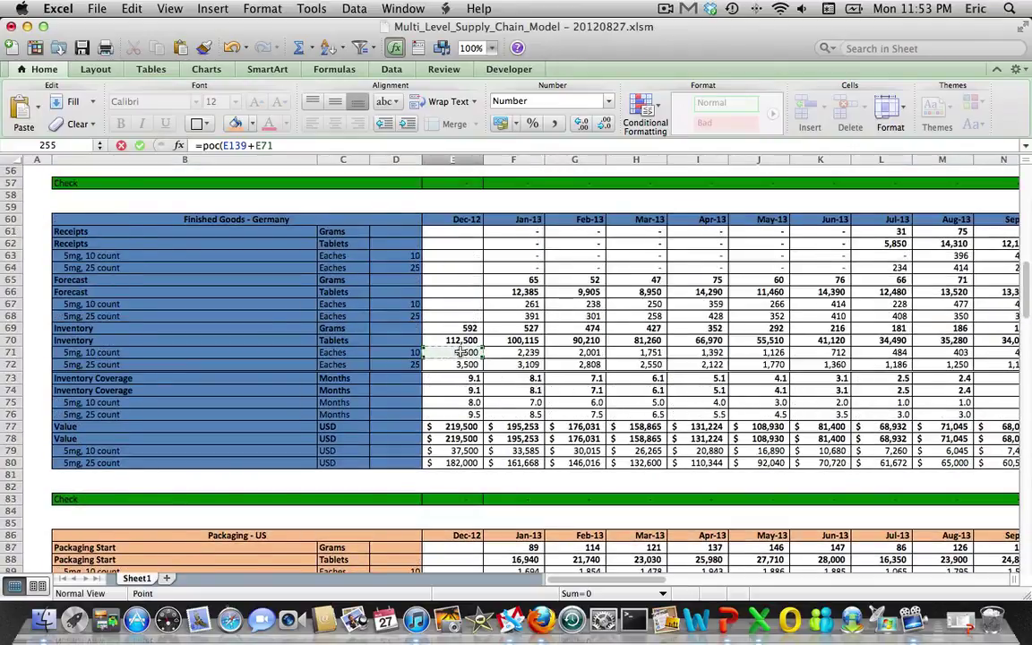
text(,)
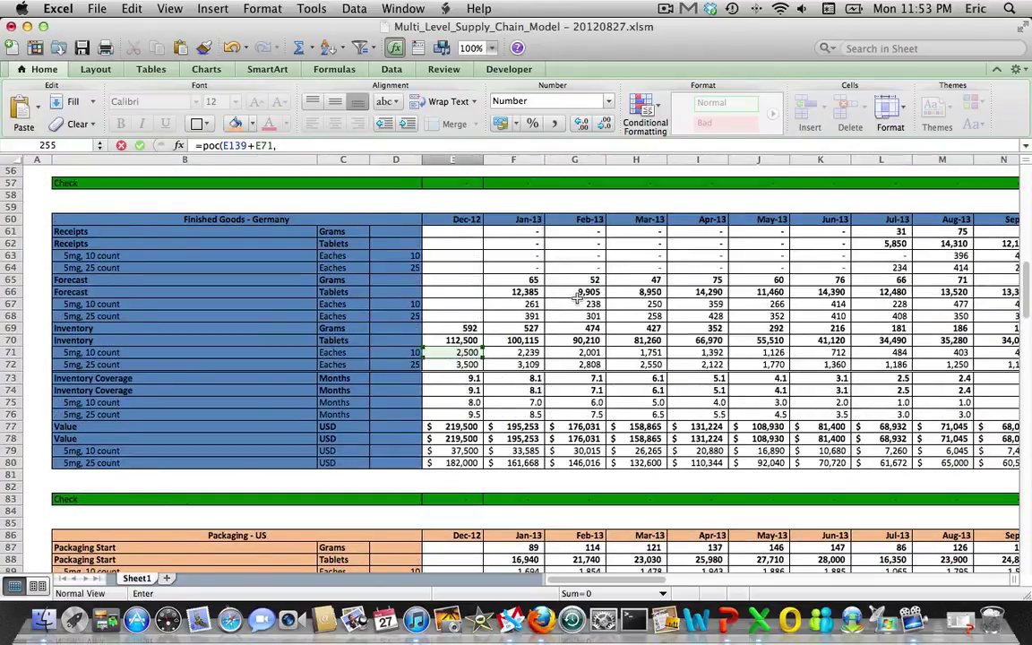
- Use the twelve months of Germany 5mg, 10 count forecast, F67:Q67, as the second argument of the formula
click(527, 304)
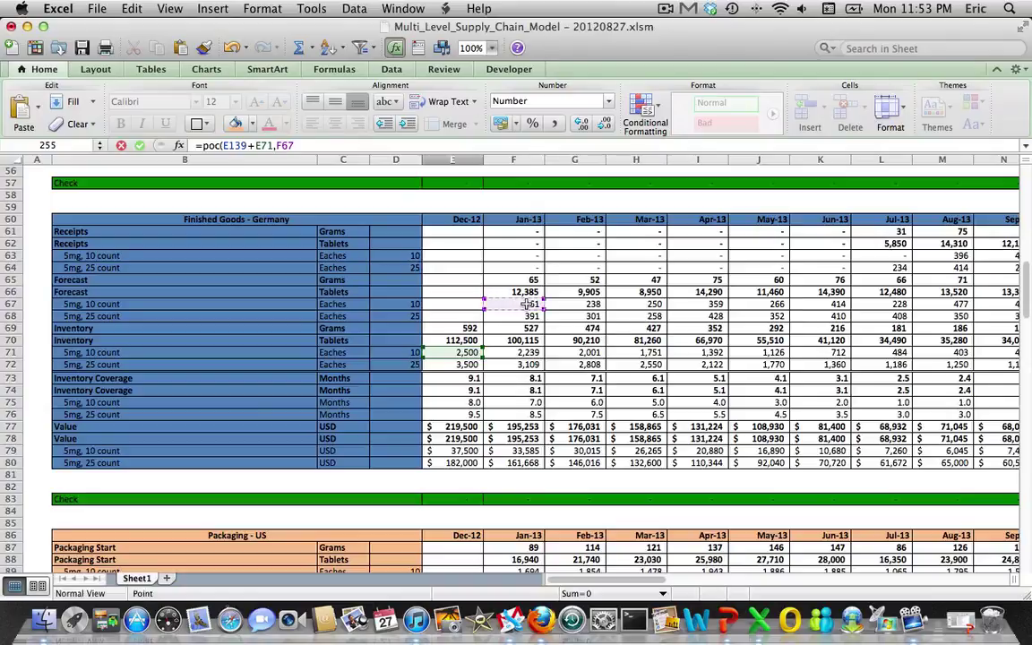
key(shift+Right)
key(shift+Right)
key(shift+Right)
key(shift+Right)
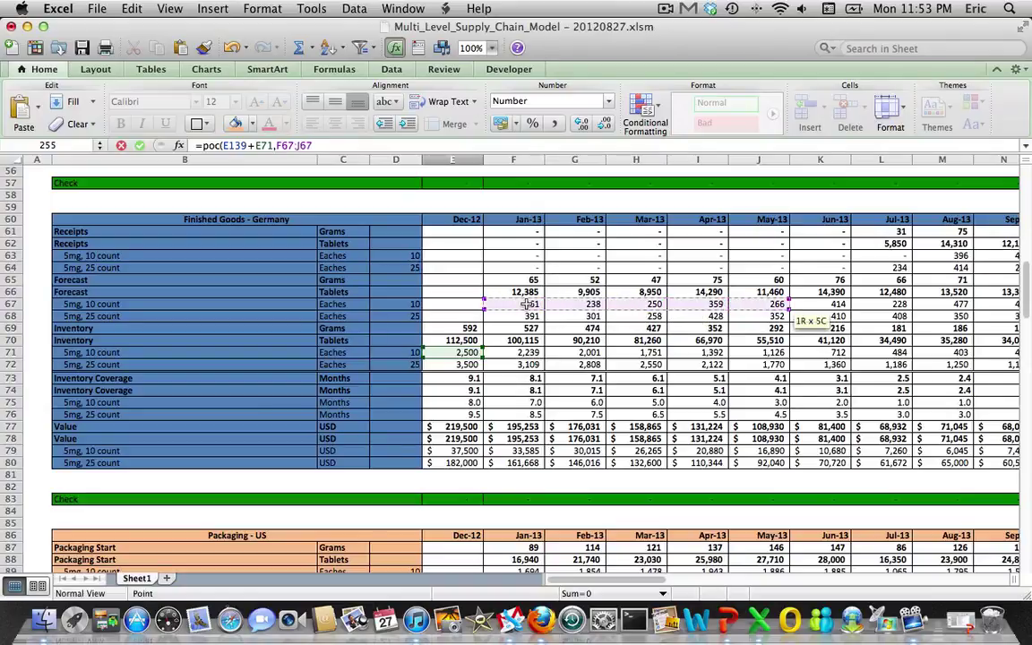
key(shift+Right)
key(shift+Right)
key(shift+Right)
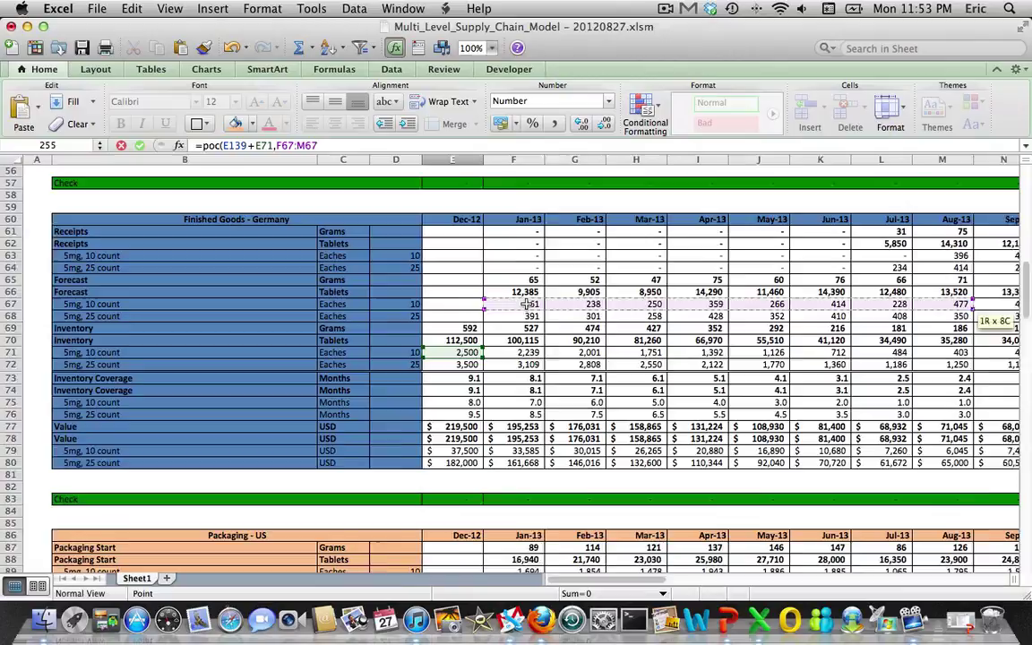
key(shift+Right)
key(shift+Right)
key(shift+Right)
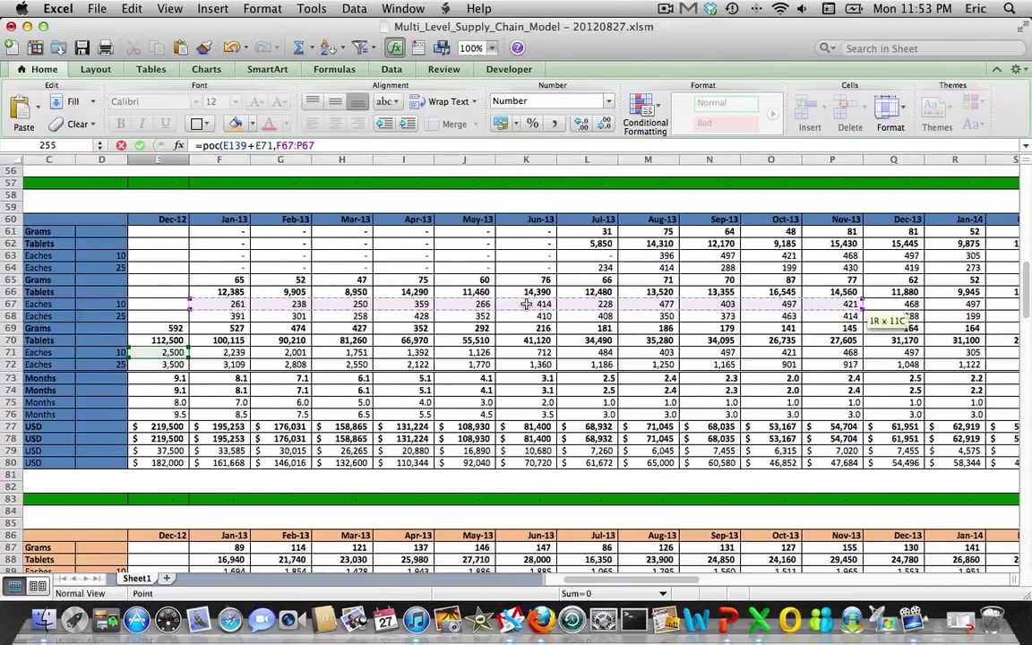
key(shift+Left)
key(shift+Left)
key(shift+Left)
key(shift+Left)
key(shift+Left)
key(shift+Left)
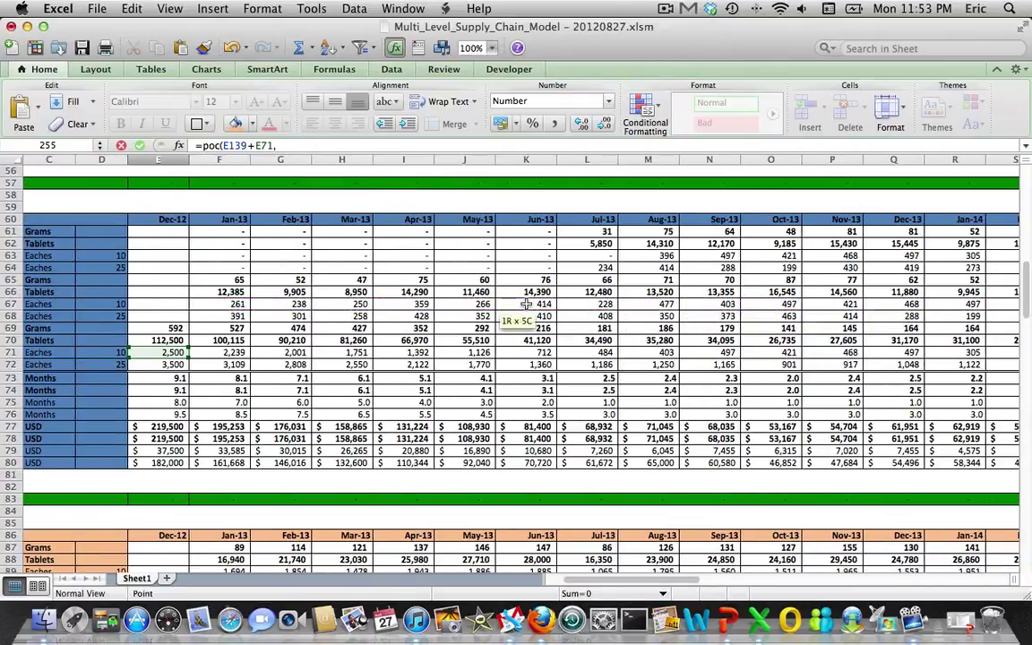
key(shift+Left)
key(shift+Left)
key(shift+Left)
key(shift+Left)
key(shift+Left)
key(shift+Left)
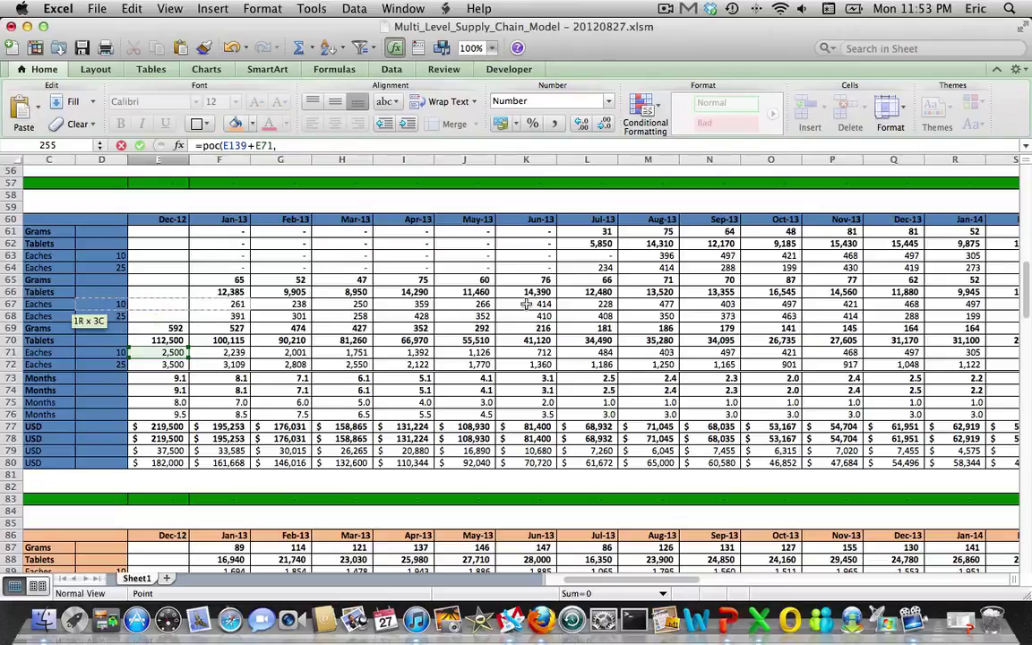
key(shift+Right)
key(shift+Right)
key(shift+Right)
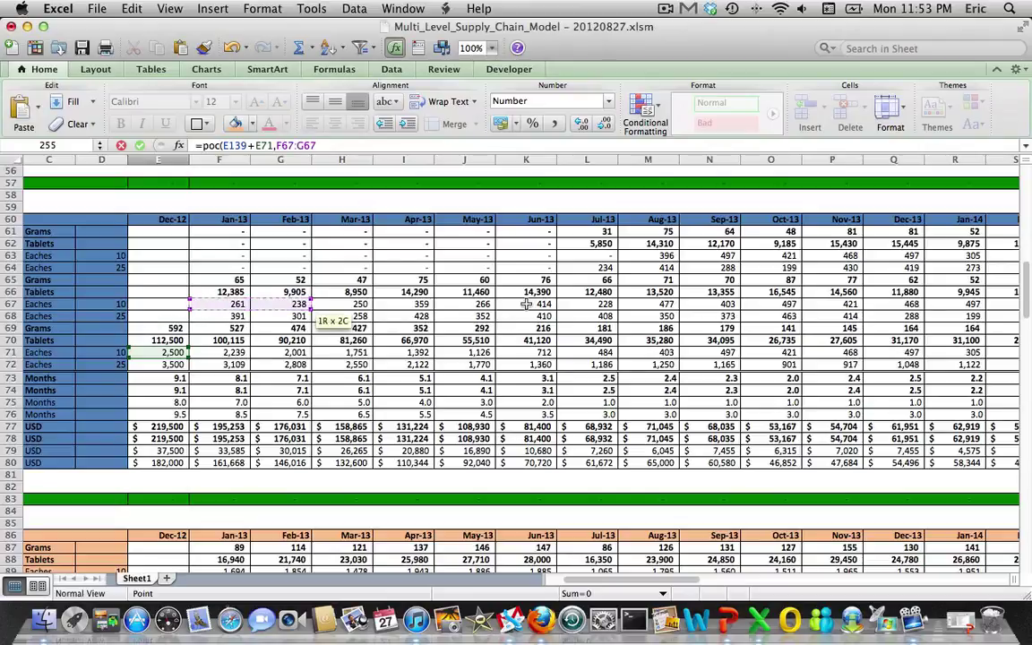
key(shift+Right)
key(shift+Right)
key(shift+Right)
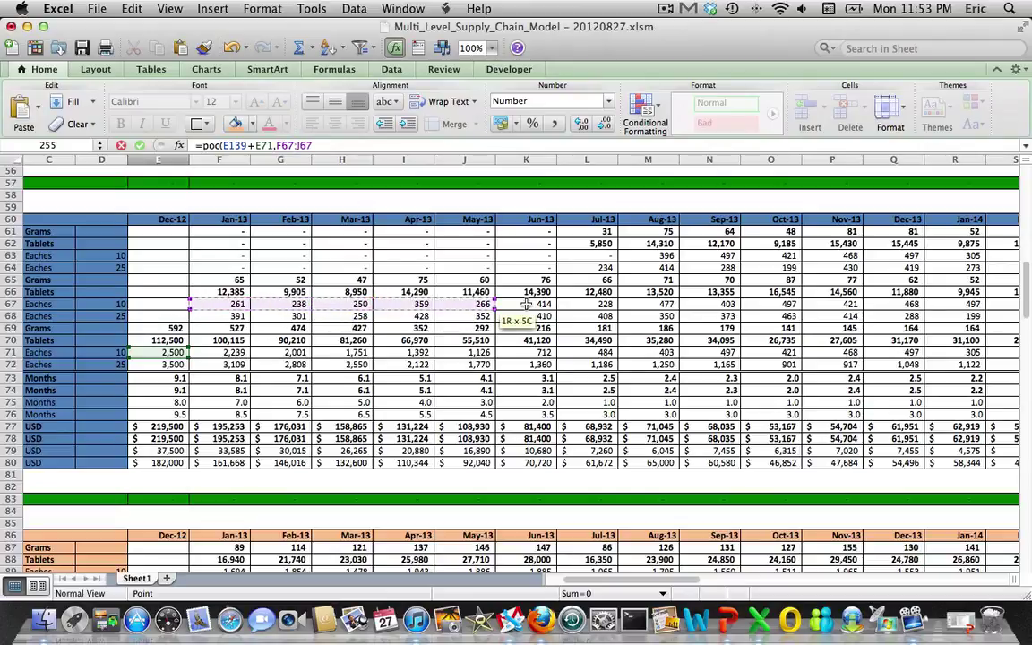
key(shift+Right)
key(shift+Right)
key(shift+Right)
key(shift+Right)
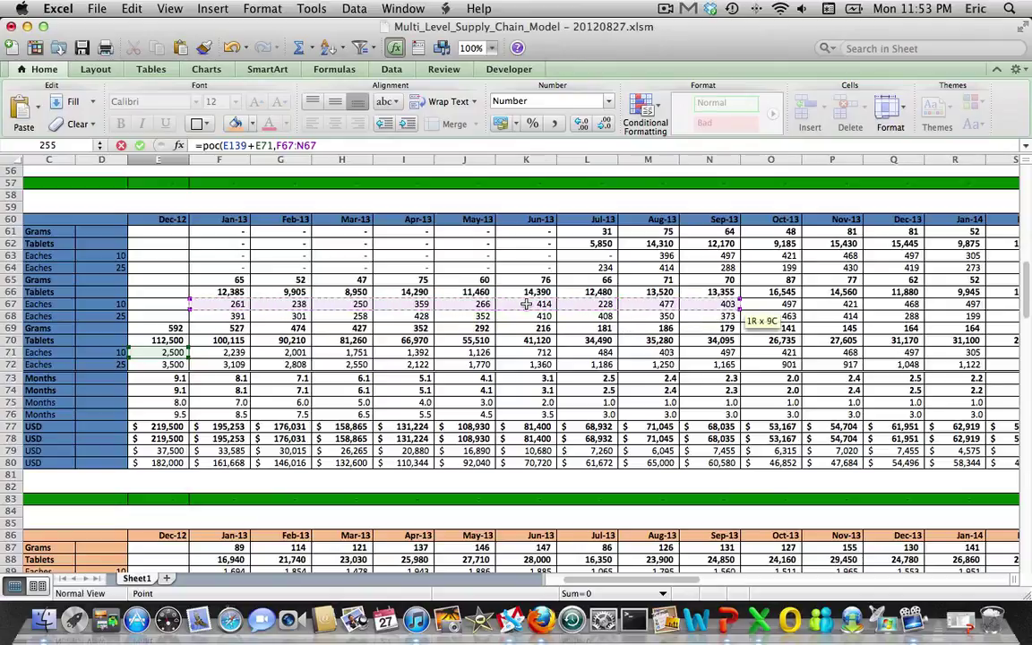
key(shift+Right)
key(shift+Right)
key(shift+Right)
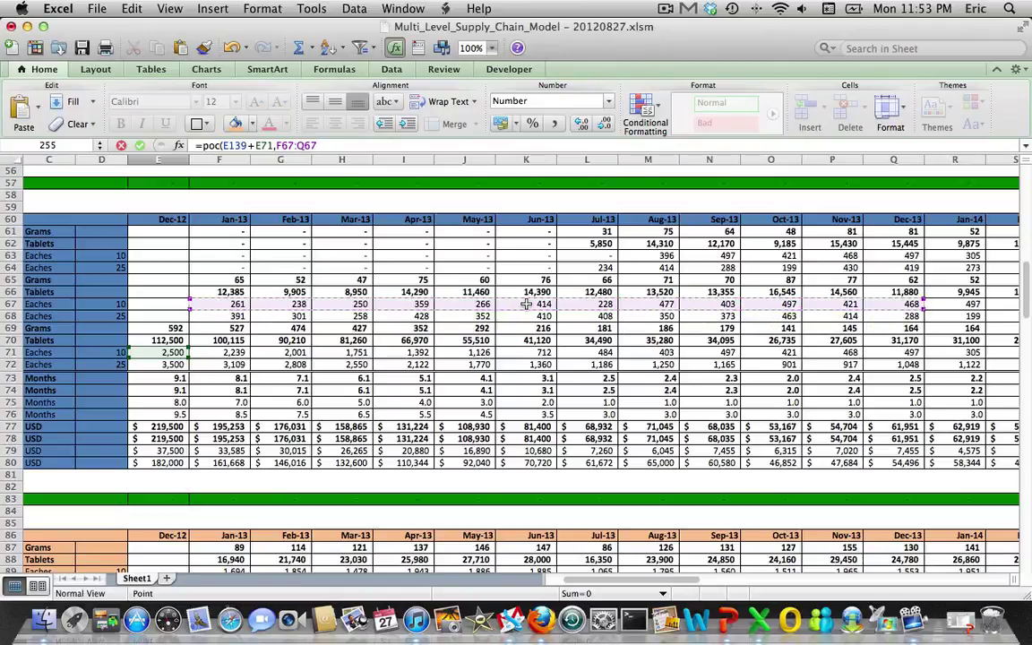
- Close the POC function, subtract the Germany finished goods 10 count coverage E75, and enter the formula
text())
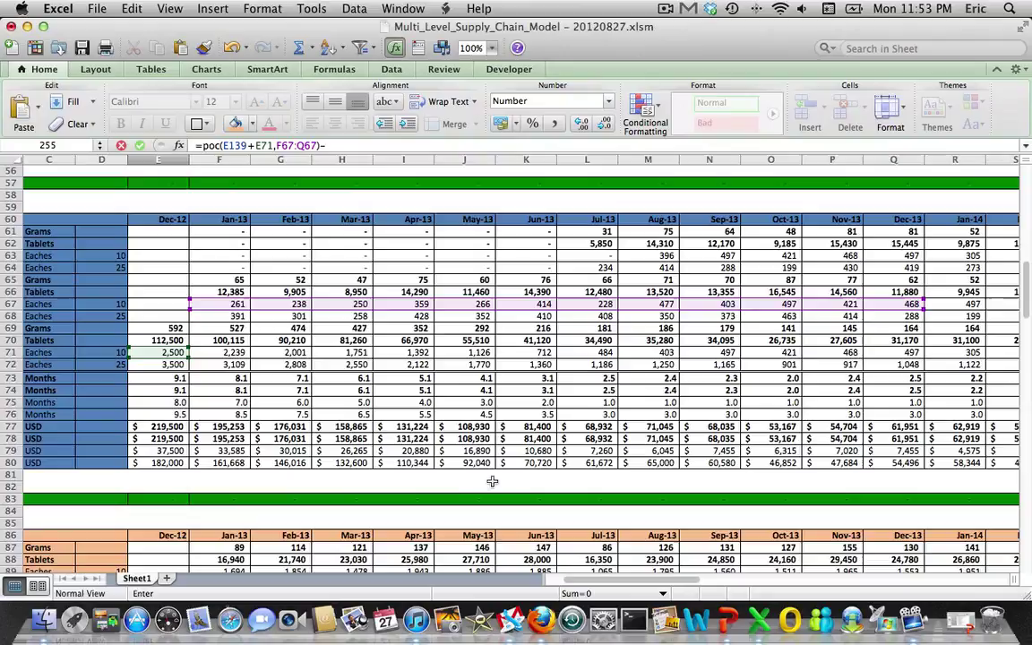
text(-)
click(173, 405)
key(Return)
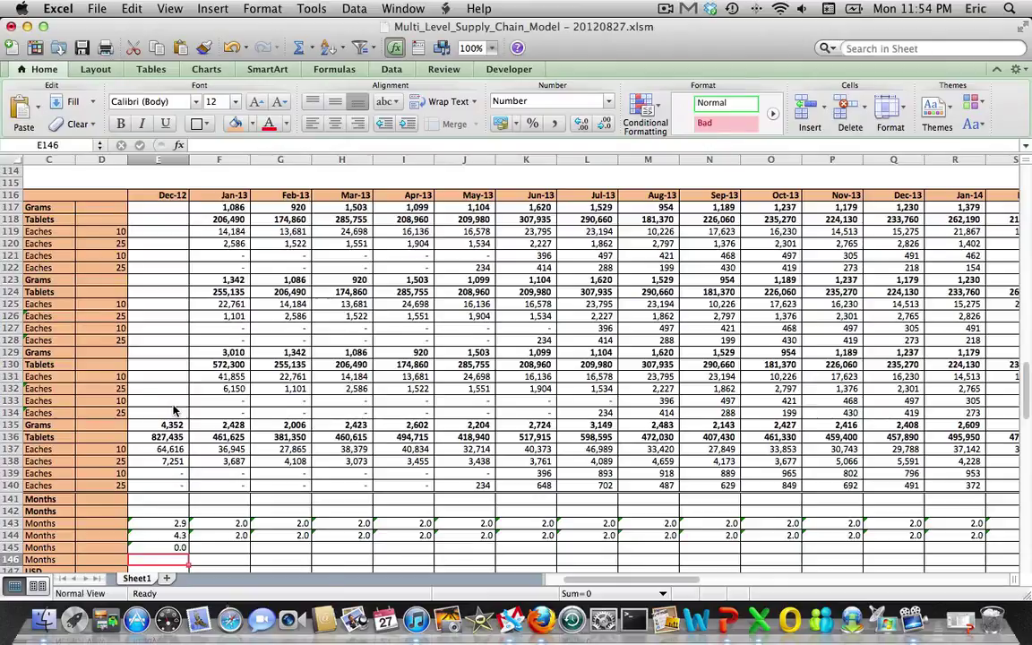
- Start a POC formula in E146 for Germany 5mg, 25 count coverage with E140+E72 as its first argument
text(=poci)
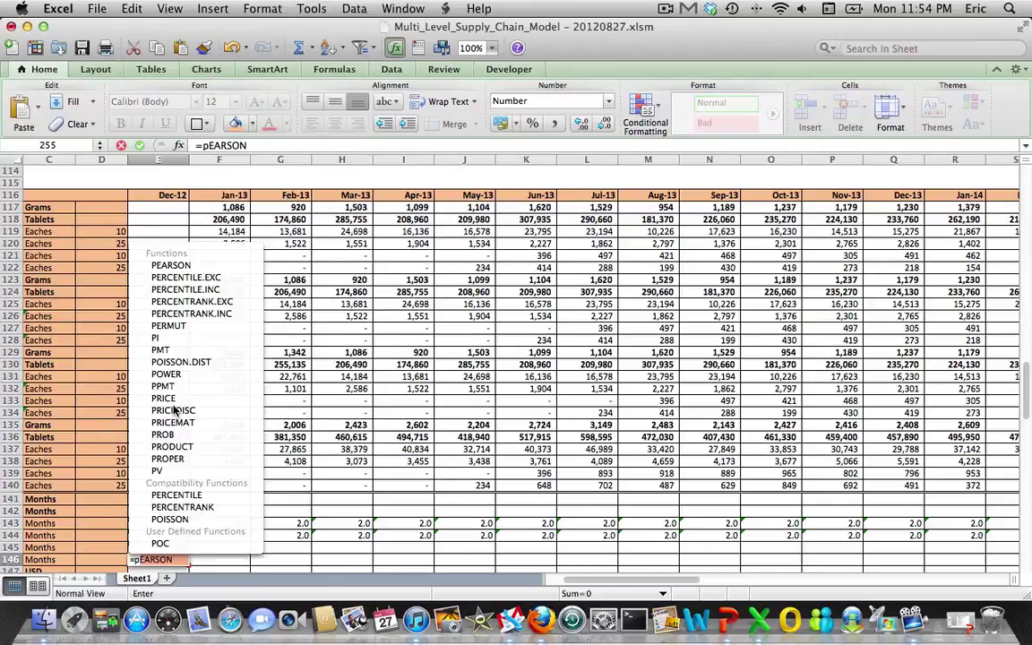
key(BackSpace)
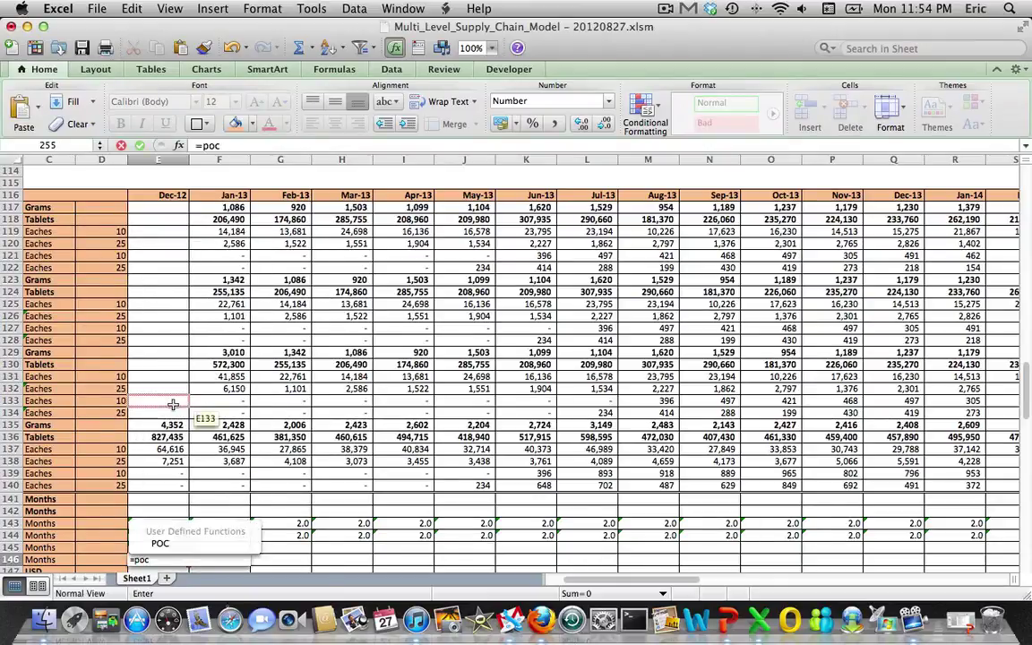
text(()
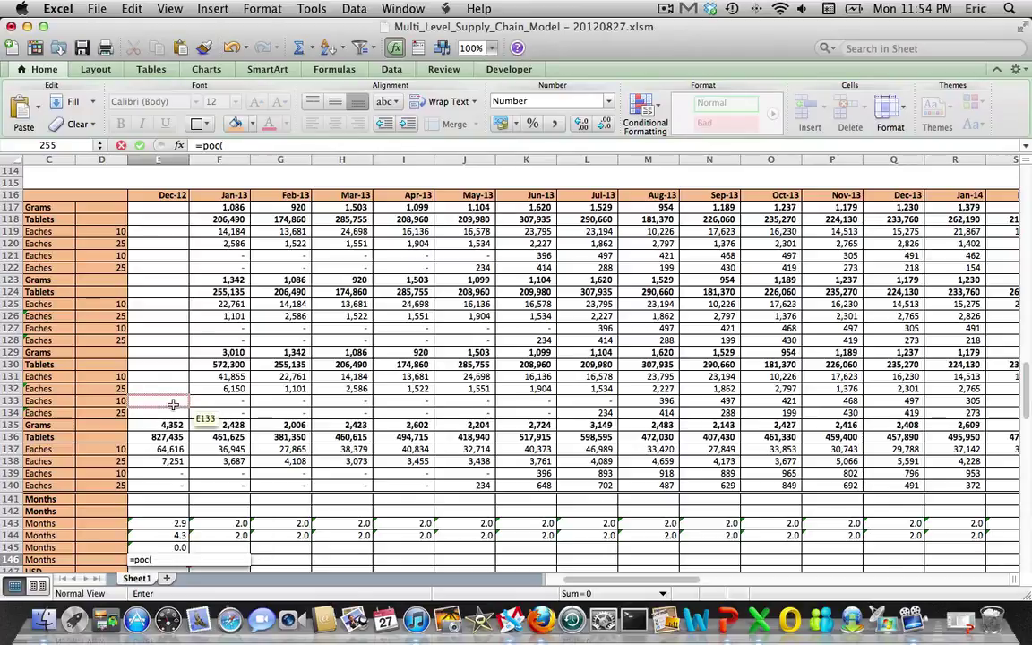
click(165, 489)
text(+)
click(1026, 182)
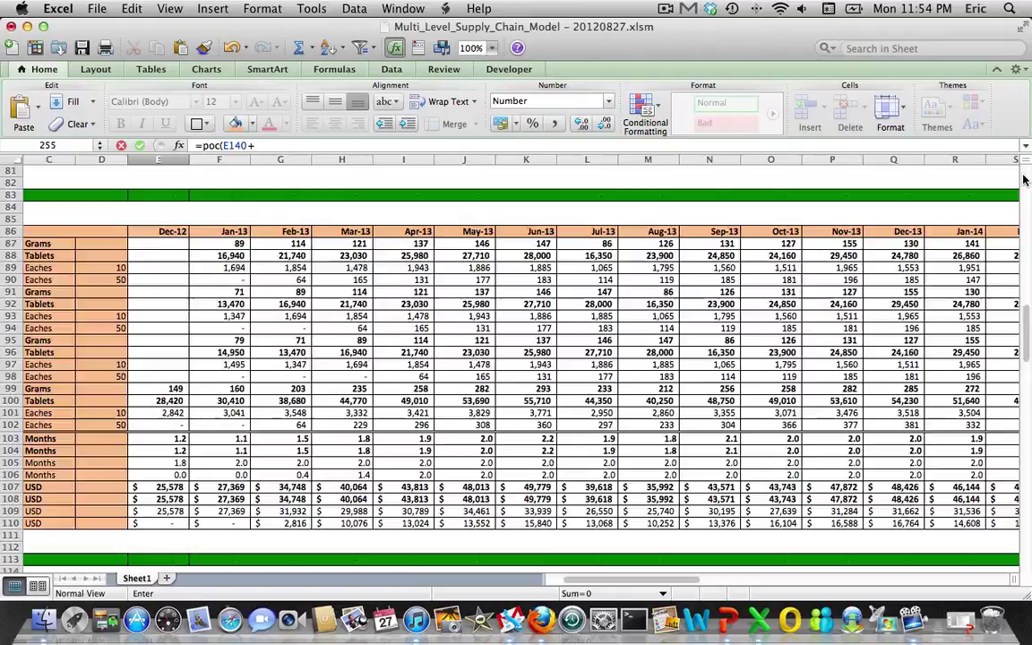
click(1026, 182)
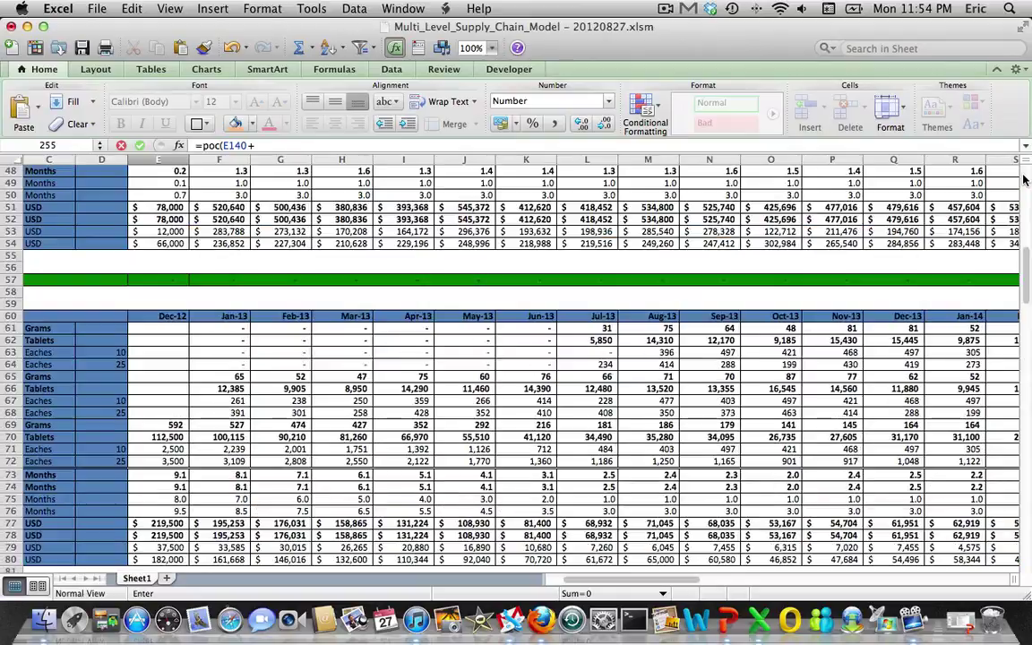
click(163, 463)
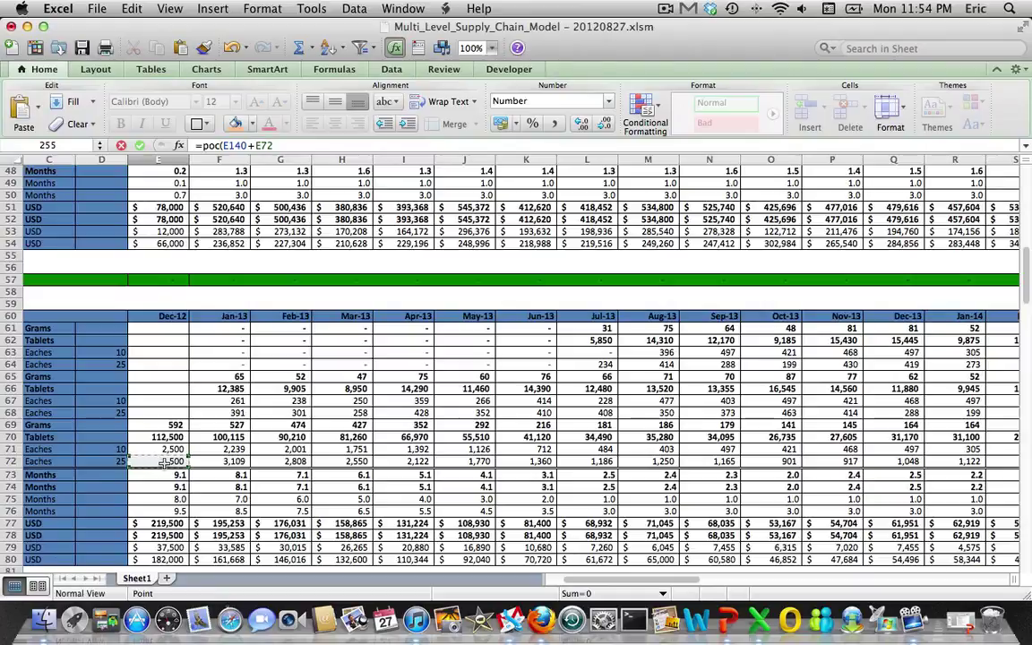
text(,)
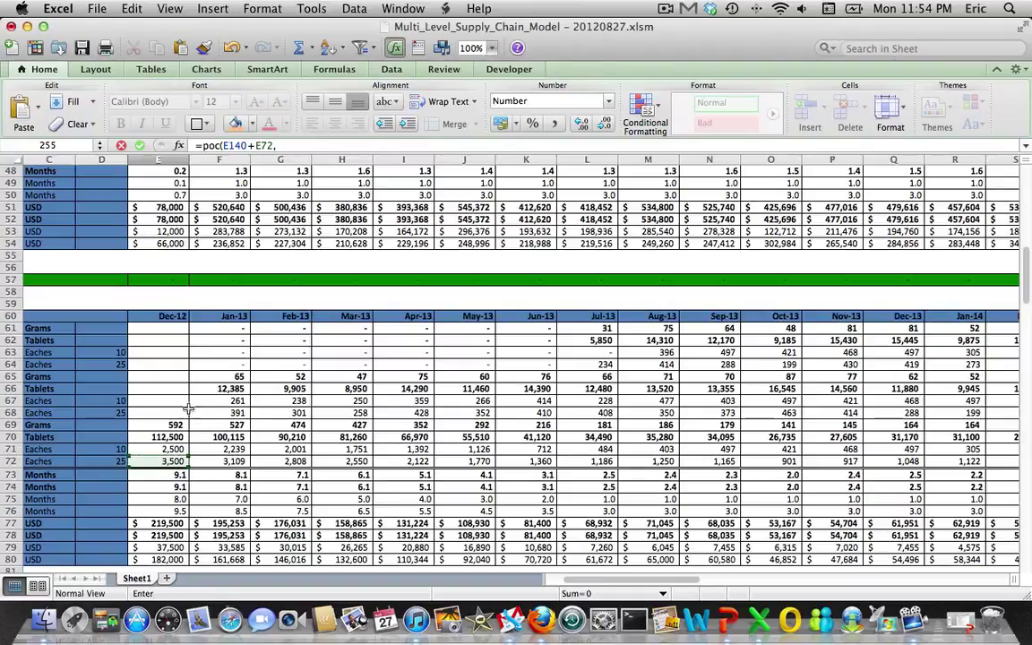
- Complete the formula with the Germany 25 count forecast F68:Q68 as second argument, subtract coverage E76, and enter it
click(244, 412)
drag(243, 412, 896, 414)
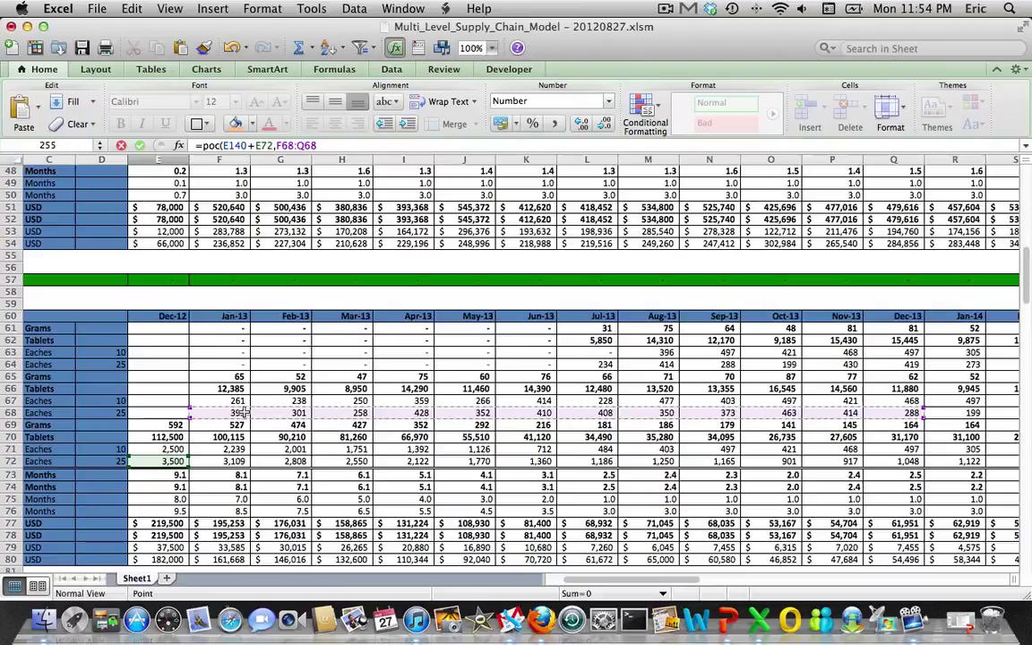
text())
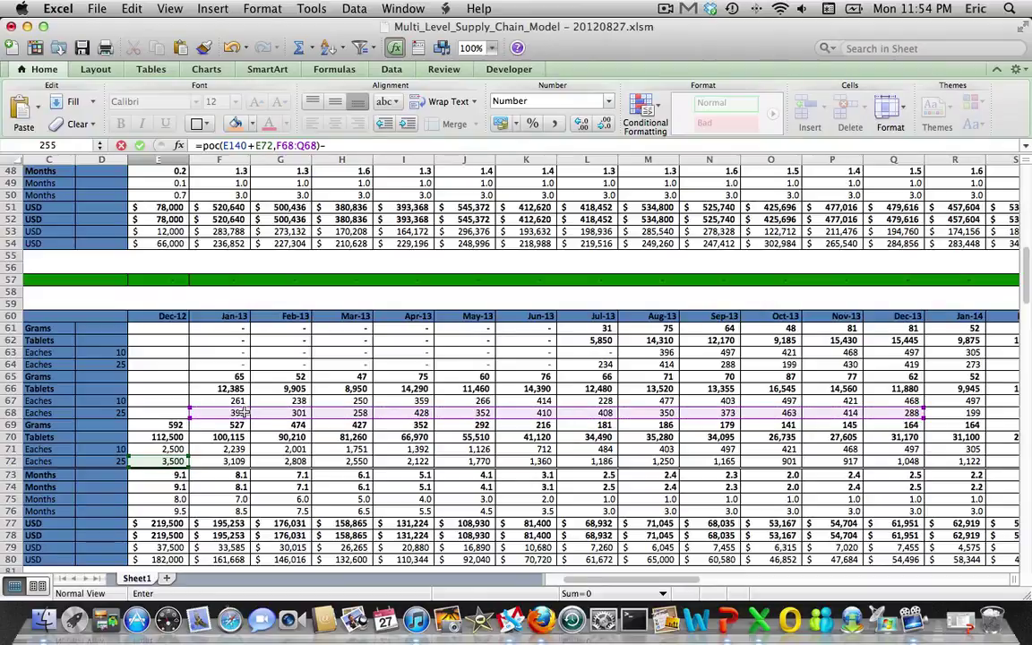
text(-)
click(162, 510)
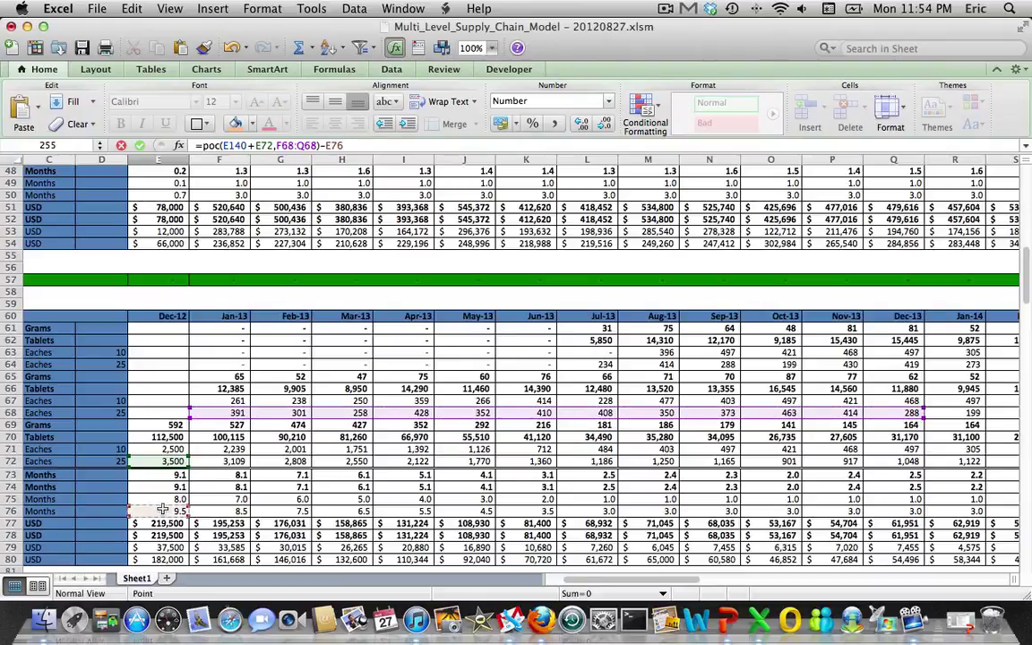
key(Return)
- Fill the two Germany coverage formulas in E145:E146 across the monthly columns through Dec-15 and save the workbook
key(Up)
key(Up)
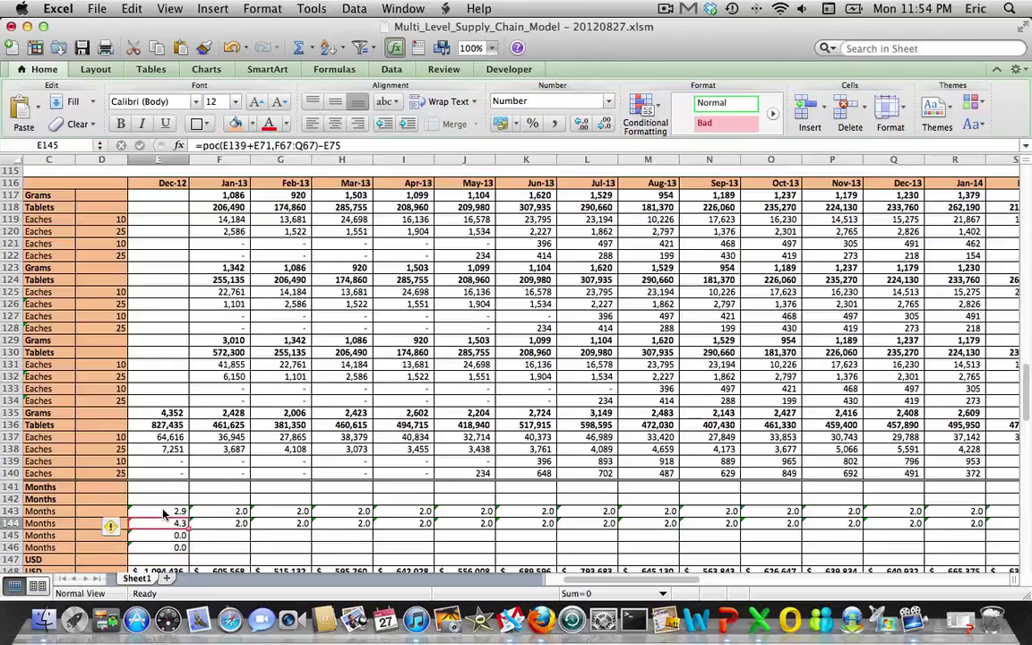
key(Up)
key(Up)
key(Down)
key(Down)
key(shift+Down)
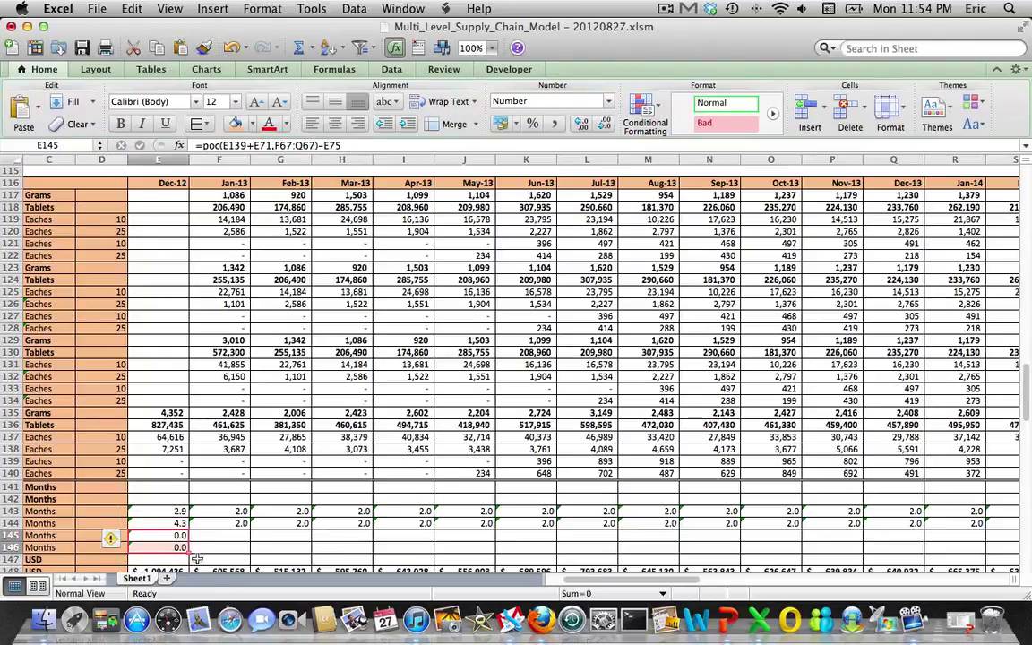
drag(189, 553, 955, 546)
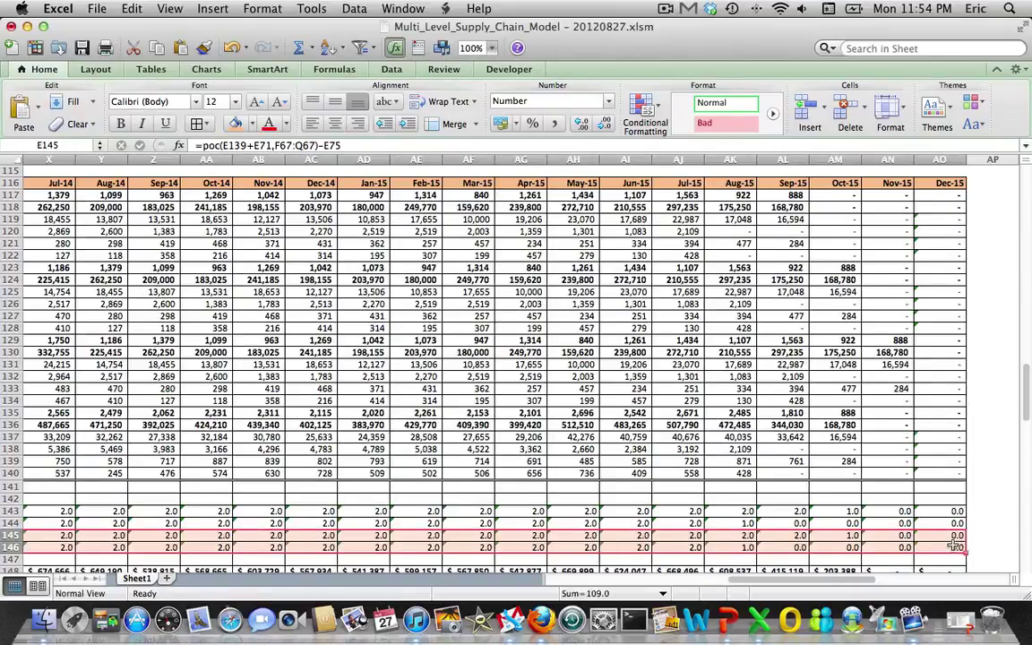
key(Home)
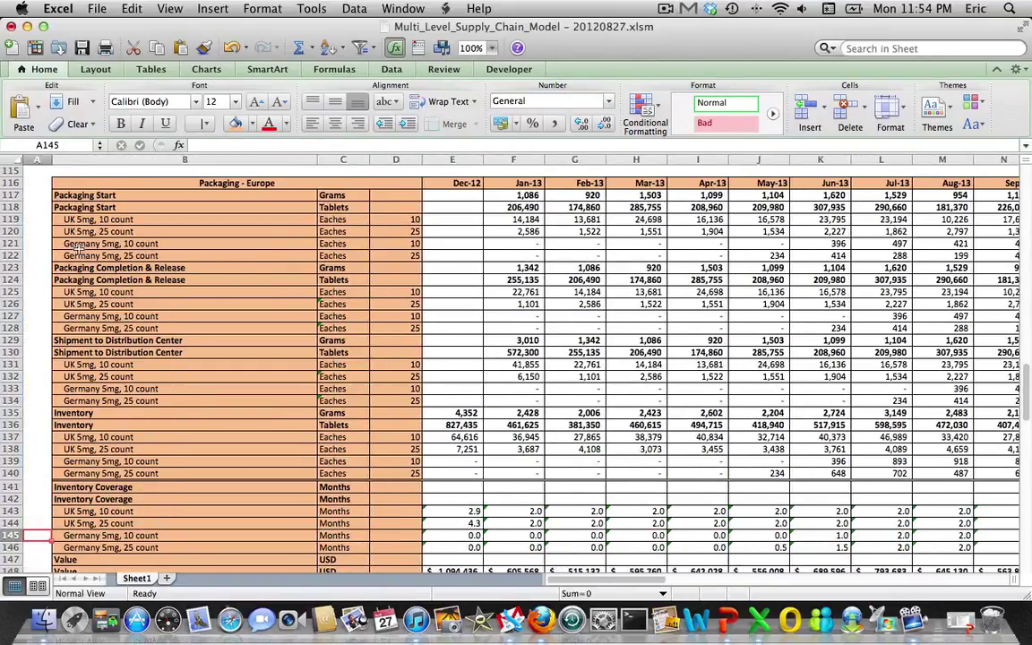
click(82, 48)
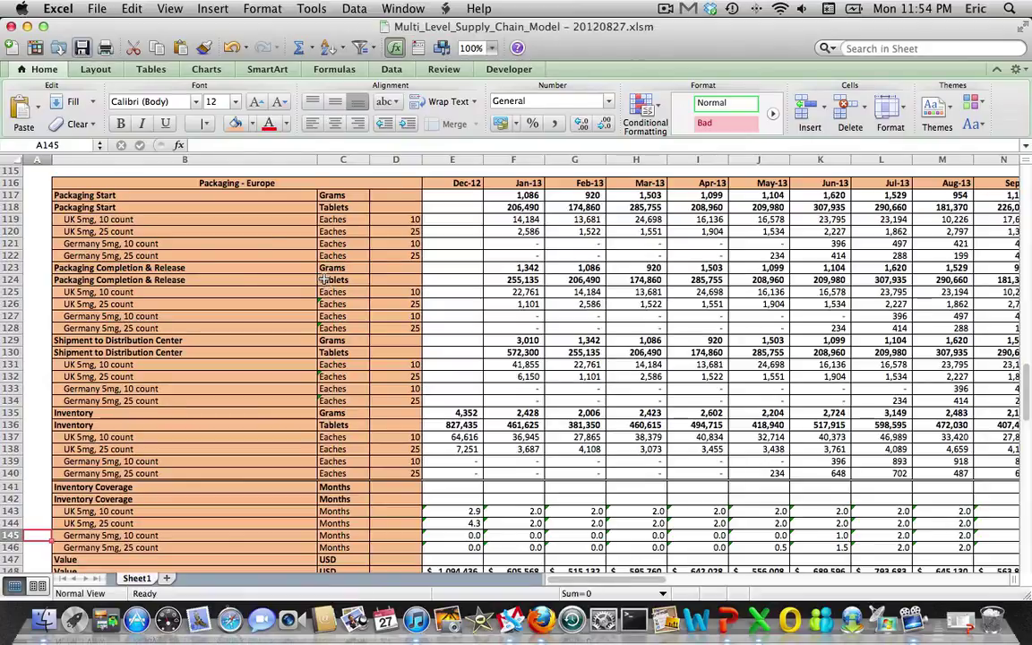
- Set the upper Value total for Dec-12 in E147 equal to the Value row below it with =E148
key(Right)
key(Right)
key(Right)
key(Down)
key(Down)
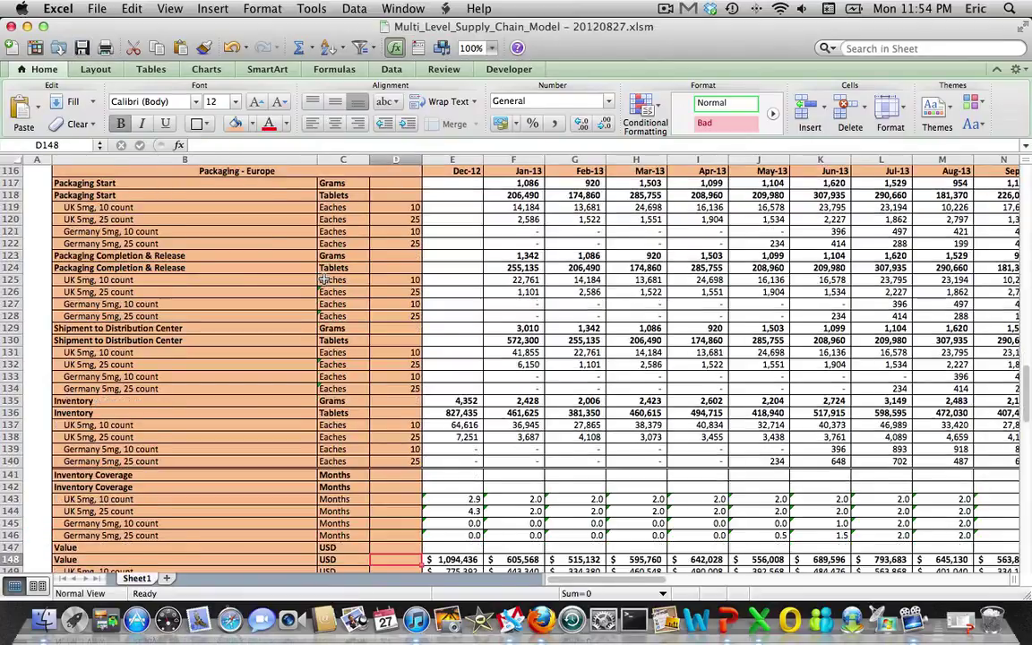
key(Right)
key(Down)
key(Down)
key(Down)
key(Up)
key(Up)
key(Up)
key(Up)
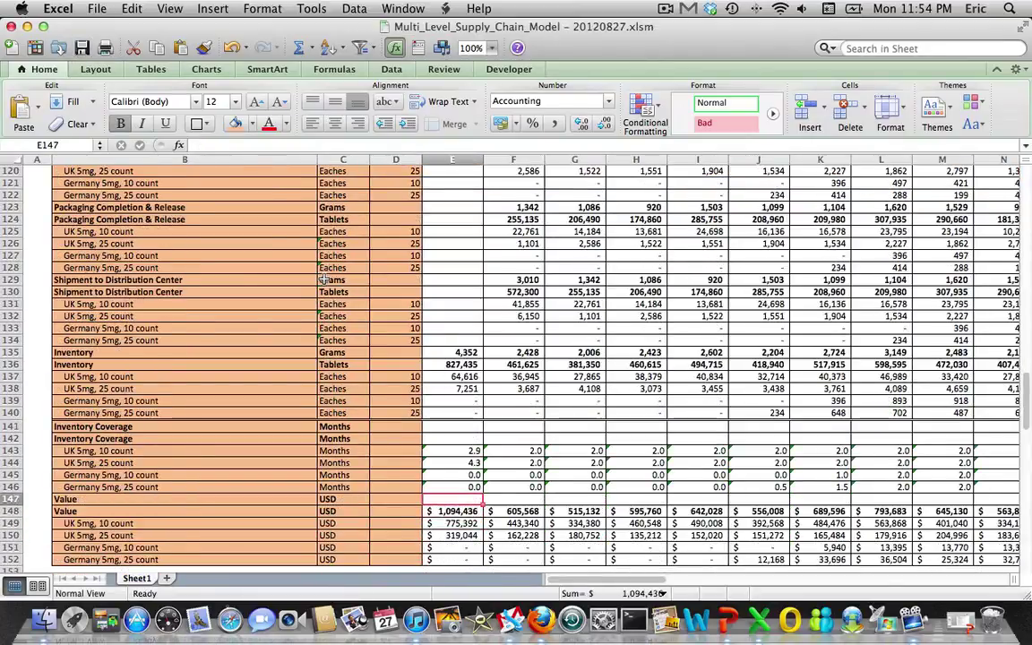
text(=)
key(Down)
key(Return)
key(Up)
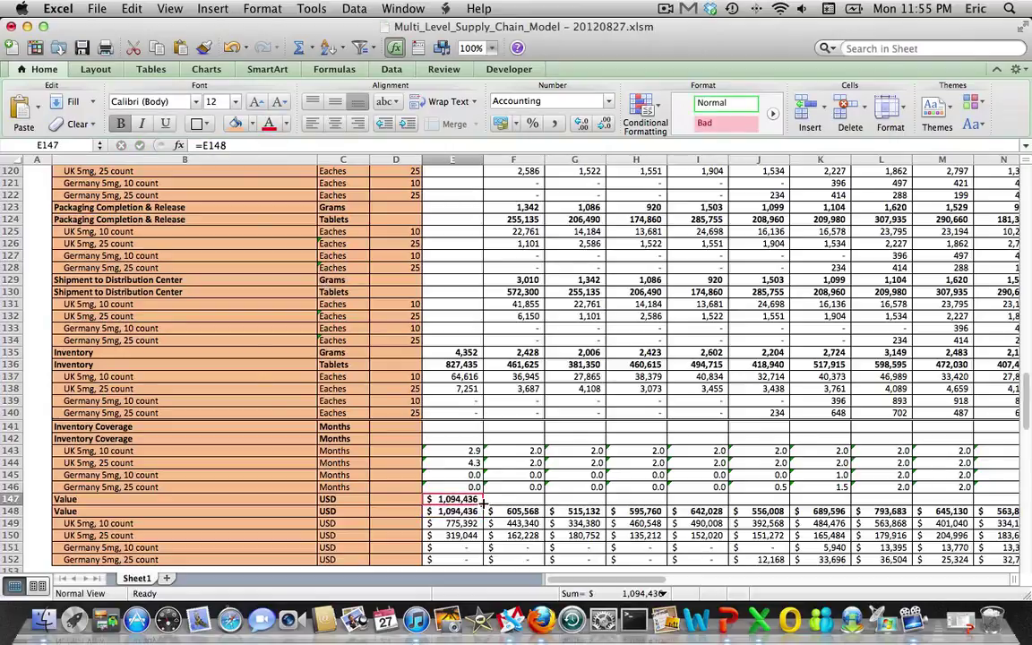
- Fill the Value formula in E147 across the monthly columns from Jan-13 onward
drag(484, 504, 901, 481)
drag(1028, 484, 905, 498)
key(Left)
key(Left)
key(Left)
key(Left)
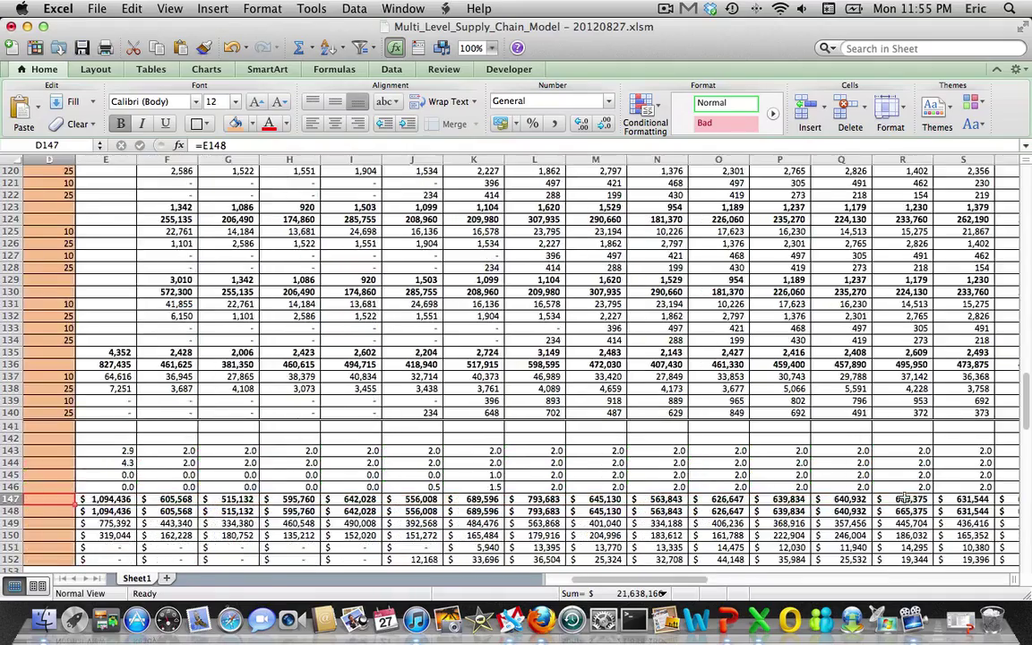
key(Up)
key(Up)
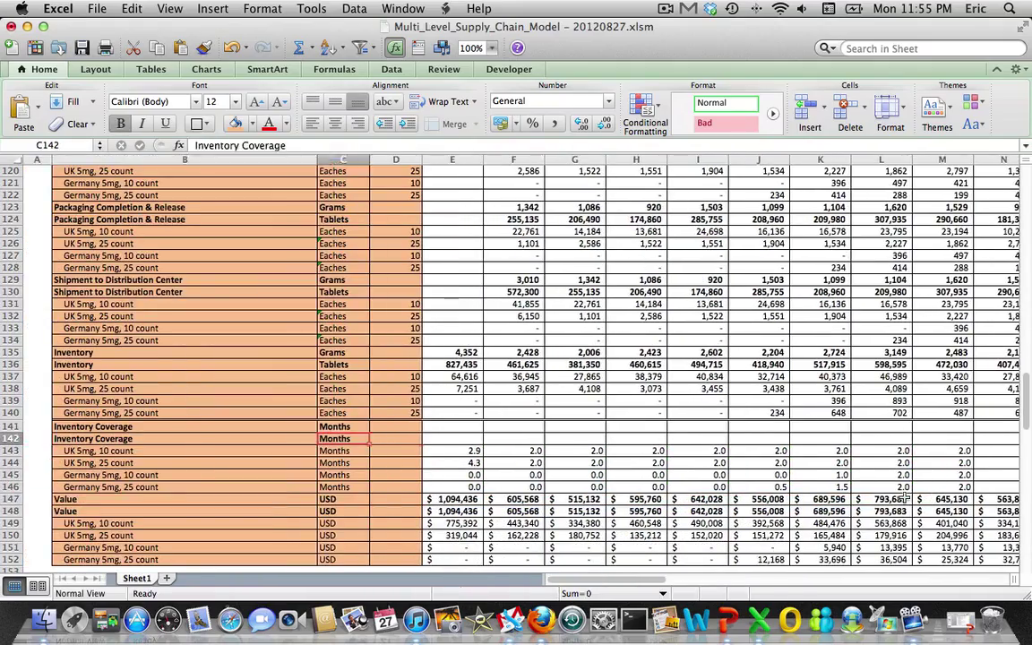